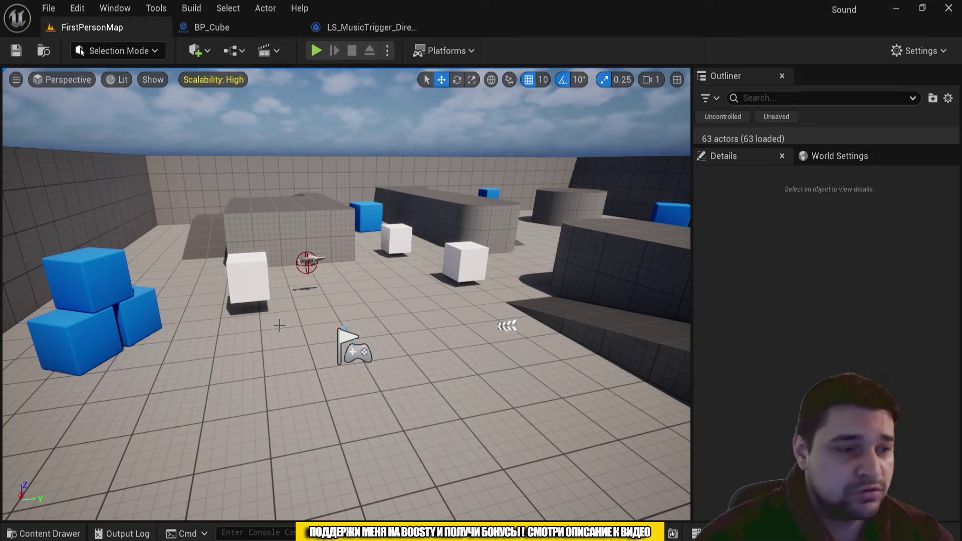
Step: Launch Play In Editor on FirstPersonMap to watch the cubes jump and flash to the music
click(319, 51)
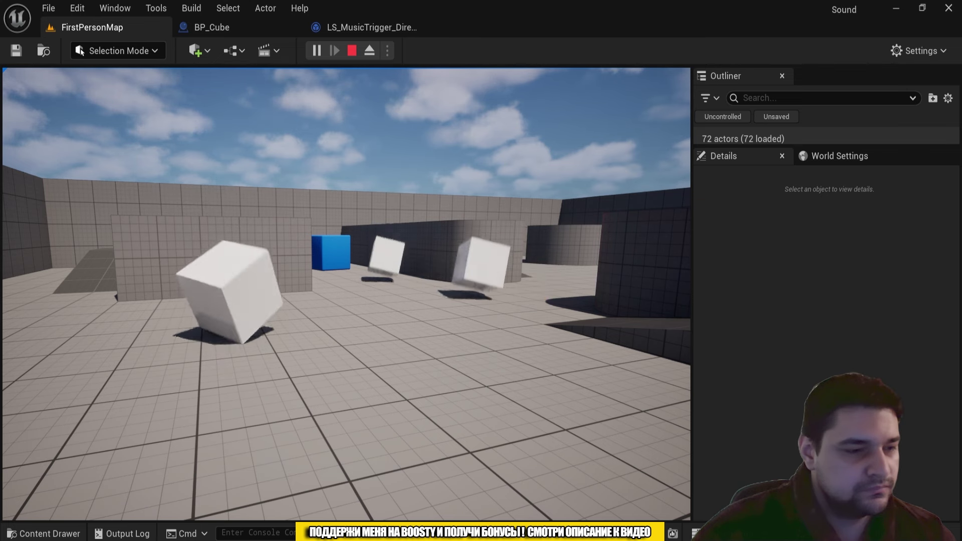
Step: Stop the play session with Esc to return to the FirstPersonMap editor
key(Escape)
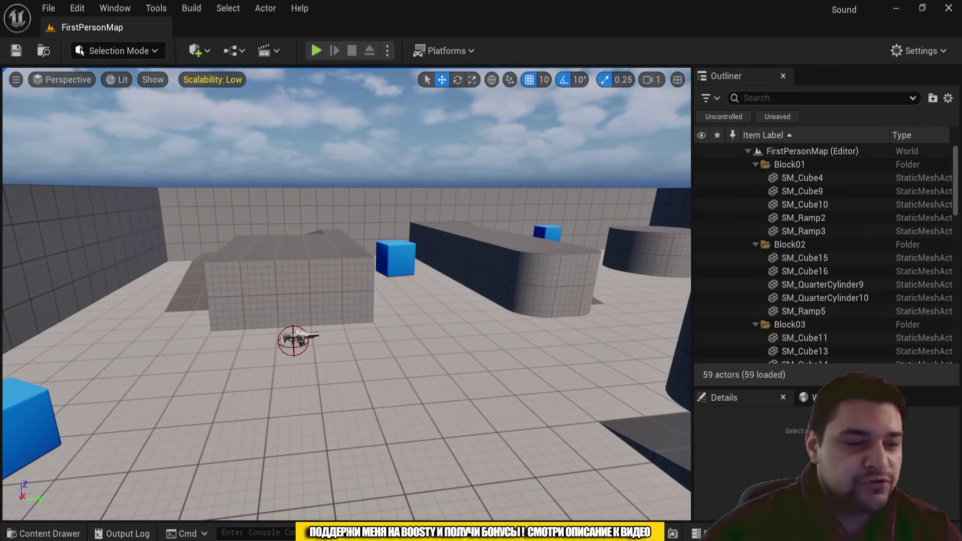
Step: Import the music Sound Wave into the Content folder
right_drag(414, 372, 413, 373)
key(ctrl+space)
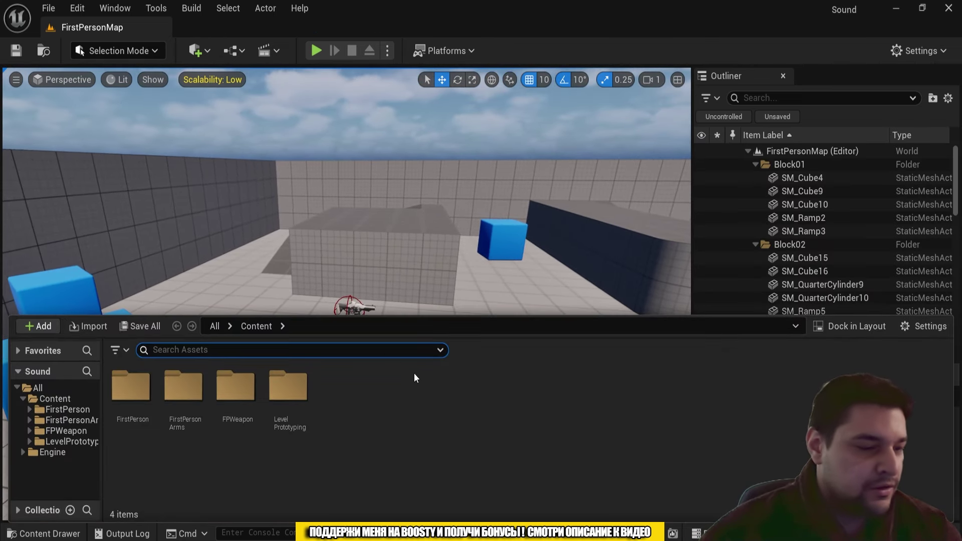
click(344, 384)
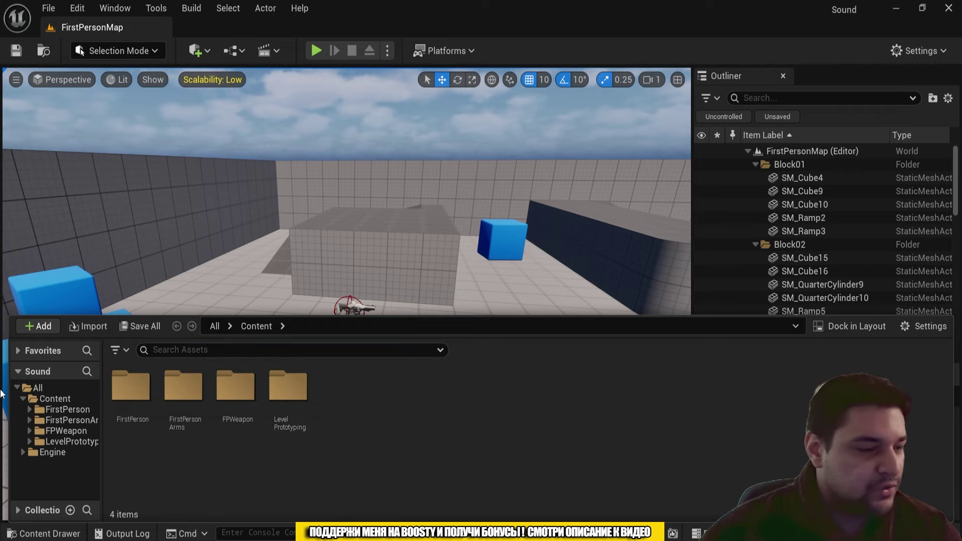
click(39, 399)
right_click(338, 389)
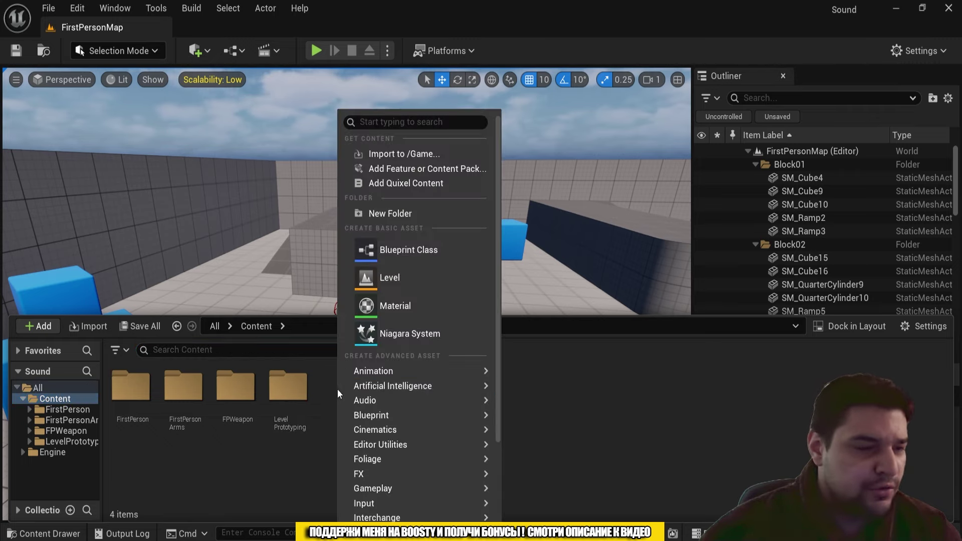
click(407, 154)
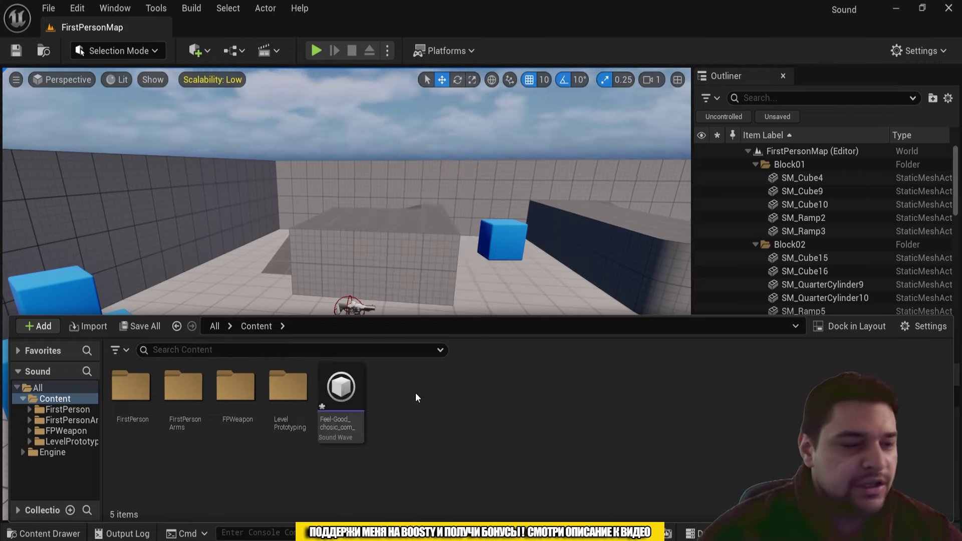
Step: Create a Level Sequence in Content named LS_MusicTrigger
key(ctrl+space)
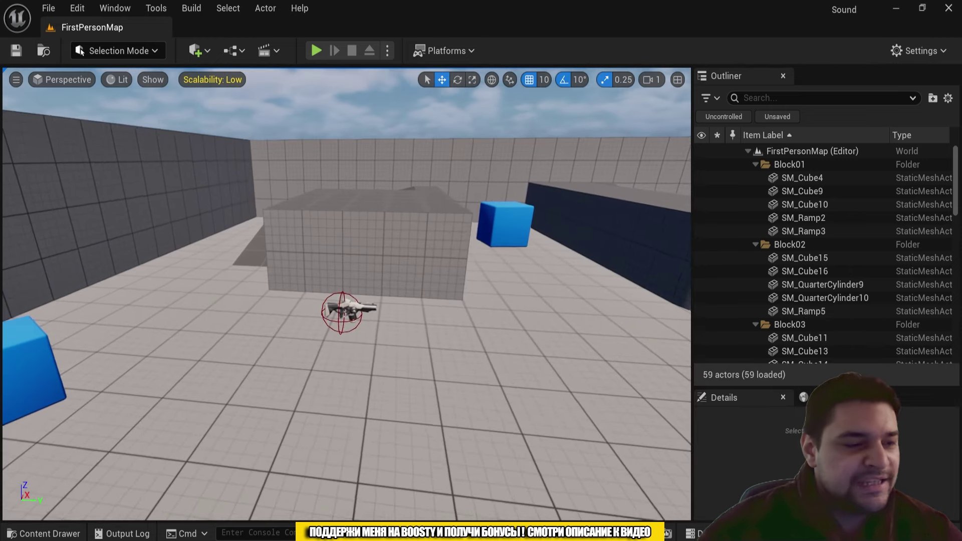
key(ctrl+space)
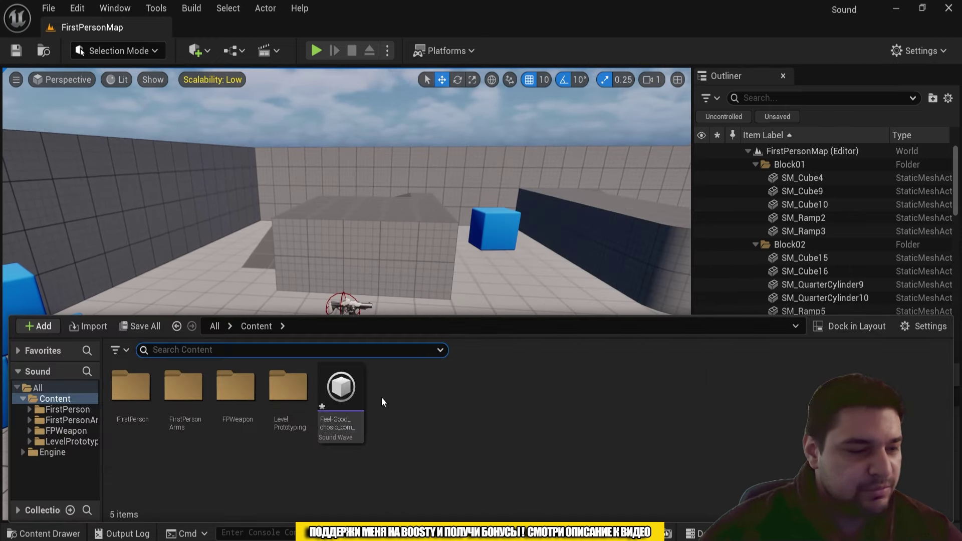
click(385, 371)
right_click(383, 376)
text(Level)
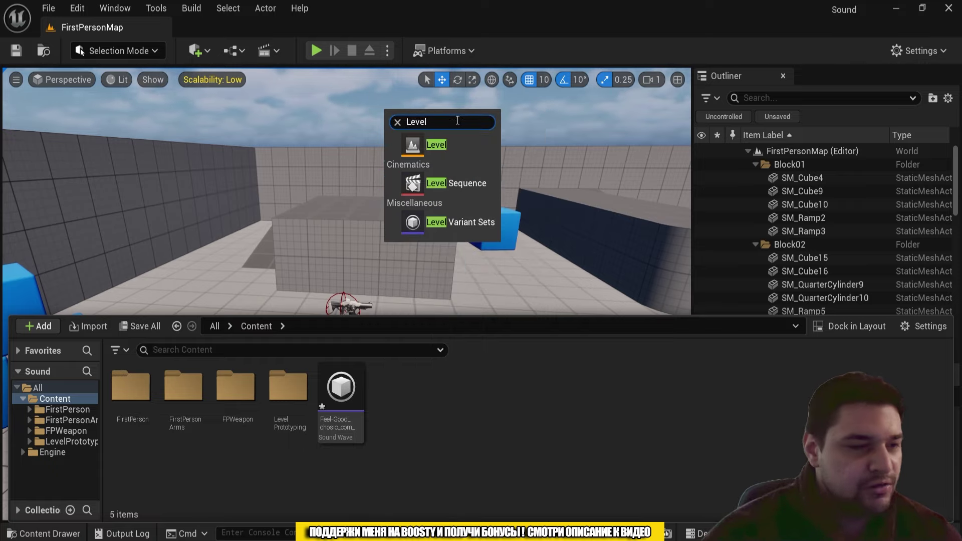
click(444, 177)
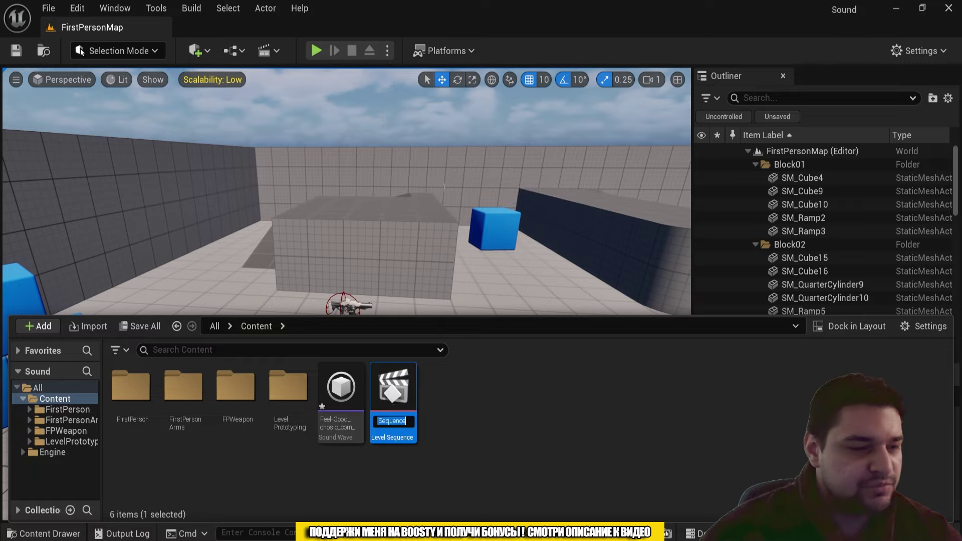
text(LS)
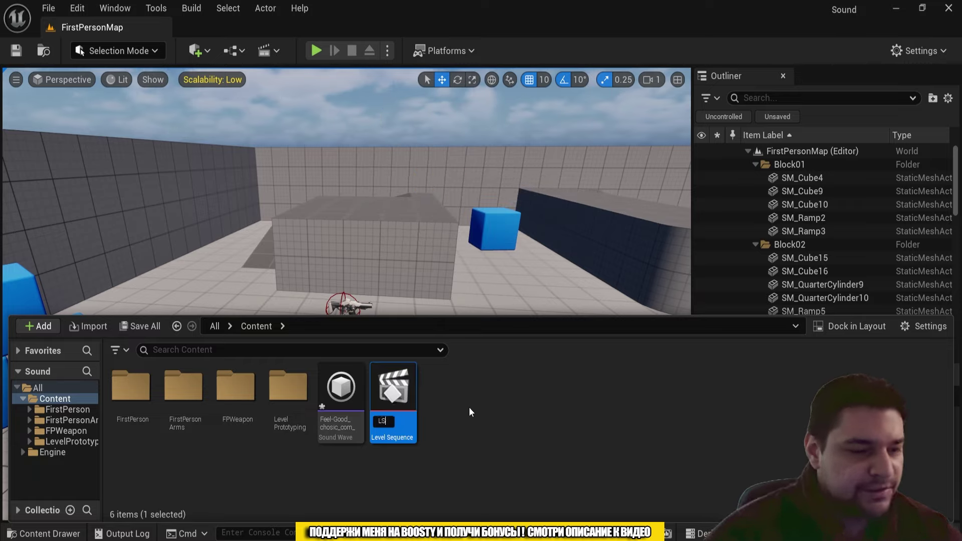
text(_Mus)
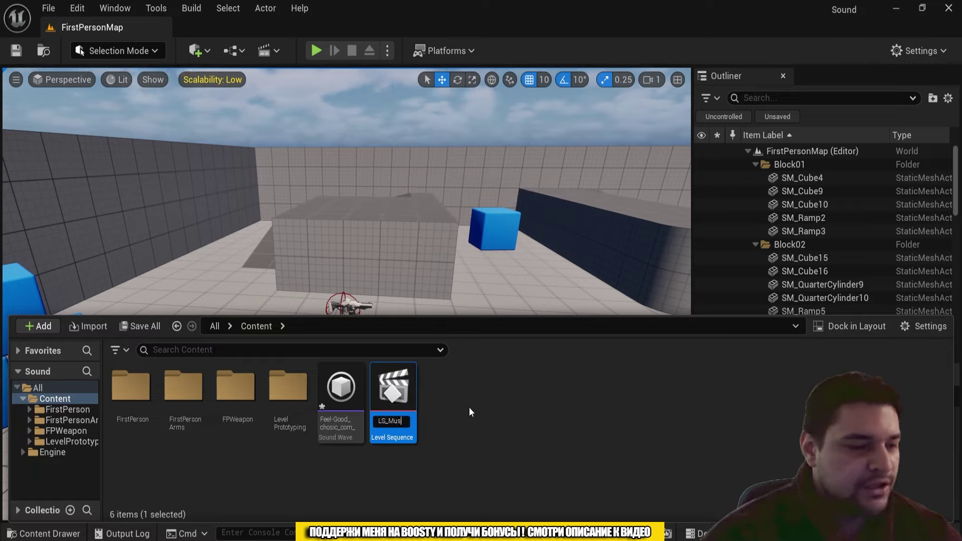
text(icTrig)
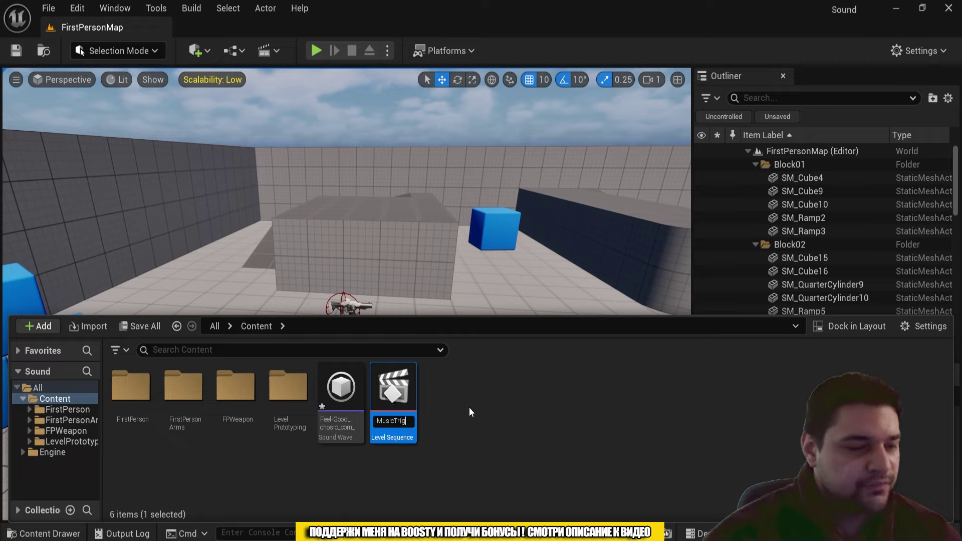
key(Return)
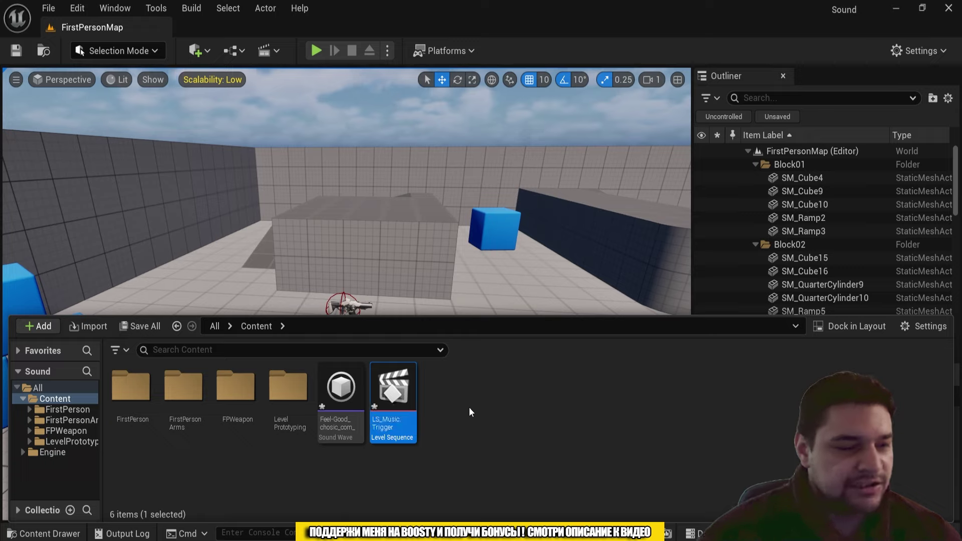
click(469, 407)
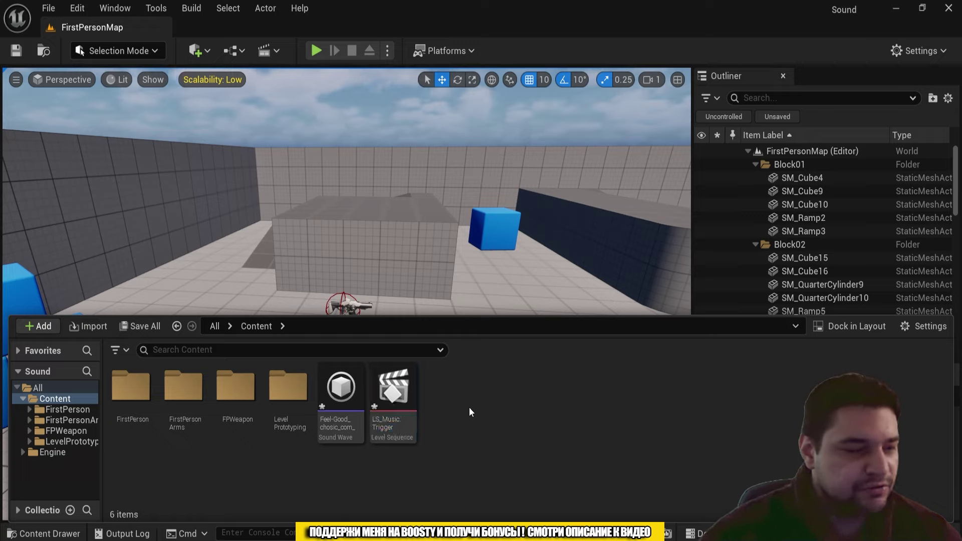
Step: Create an Actor Blueprint Class named BP_Cube and open it
right_click(455, 384)
click(507, 248)
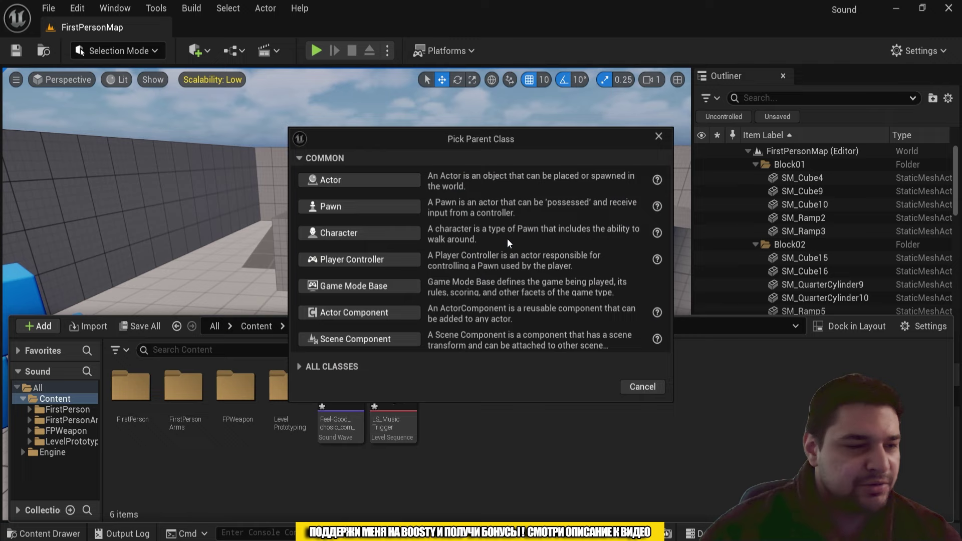
click(640, 386)
text(BP_Cu)
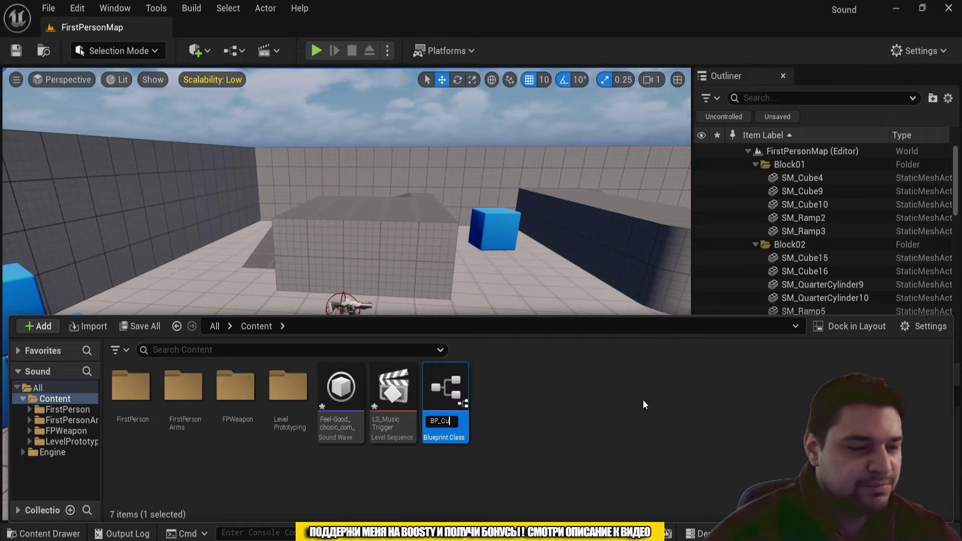
text(be)
key(Return)
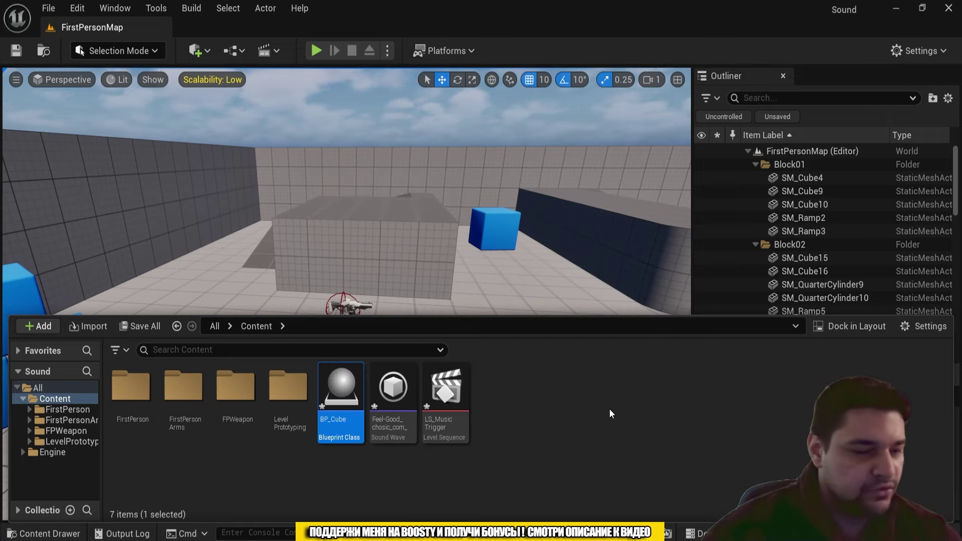
double_click(334, 395)
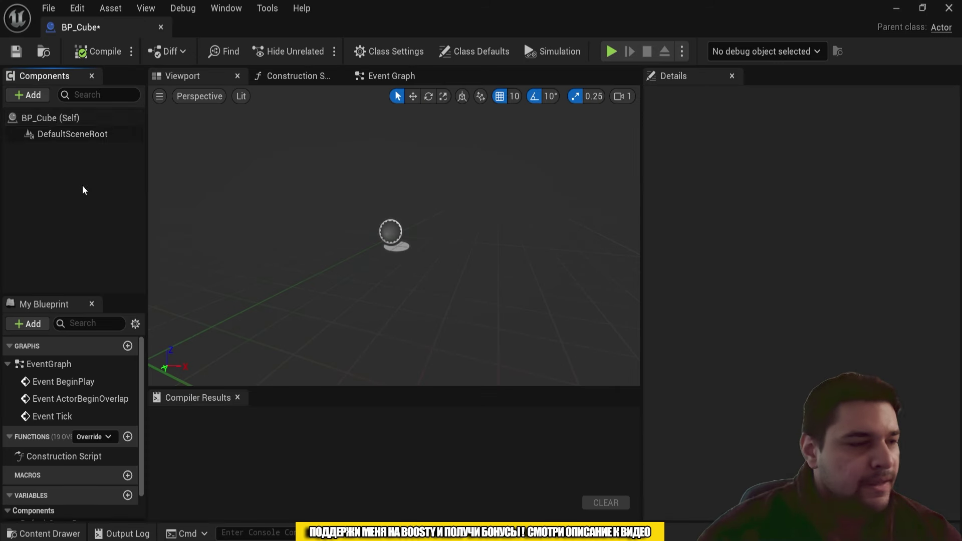
Step: Add a Cube component with Simulate Physics enabled and compile BP_Cube
click(30, 94)
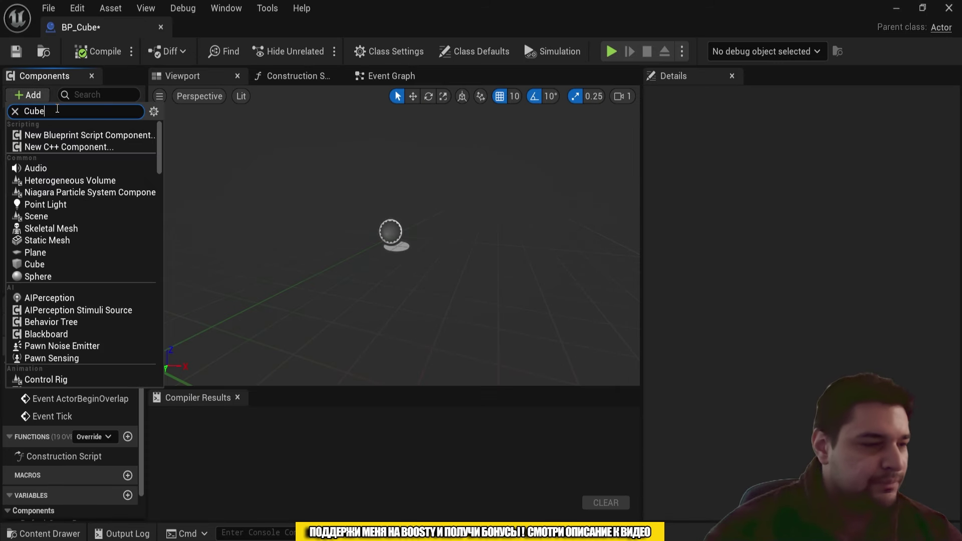
click(55, 134)
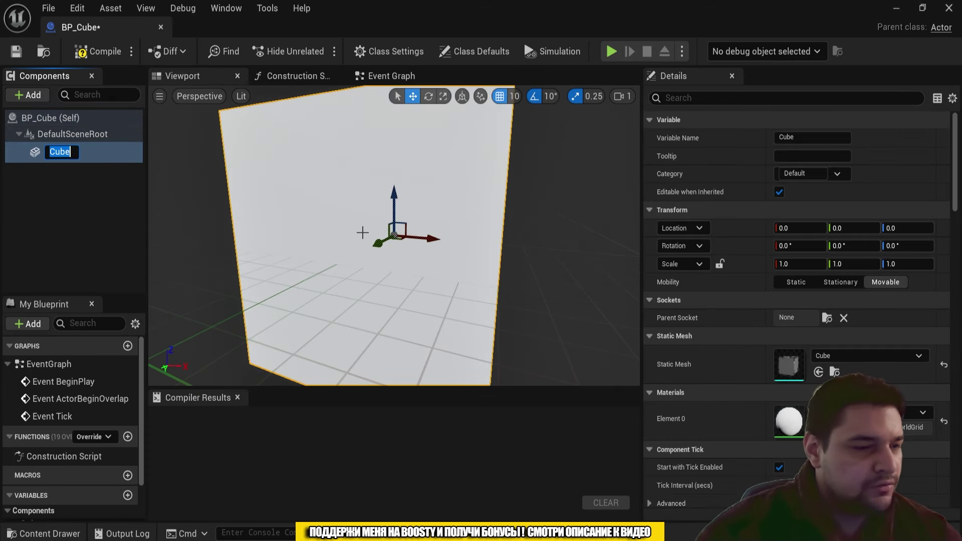
drag(642, 251, 424, 241)
scroll(598, 275, down, 3)
scroll(592, 279, down, 5)
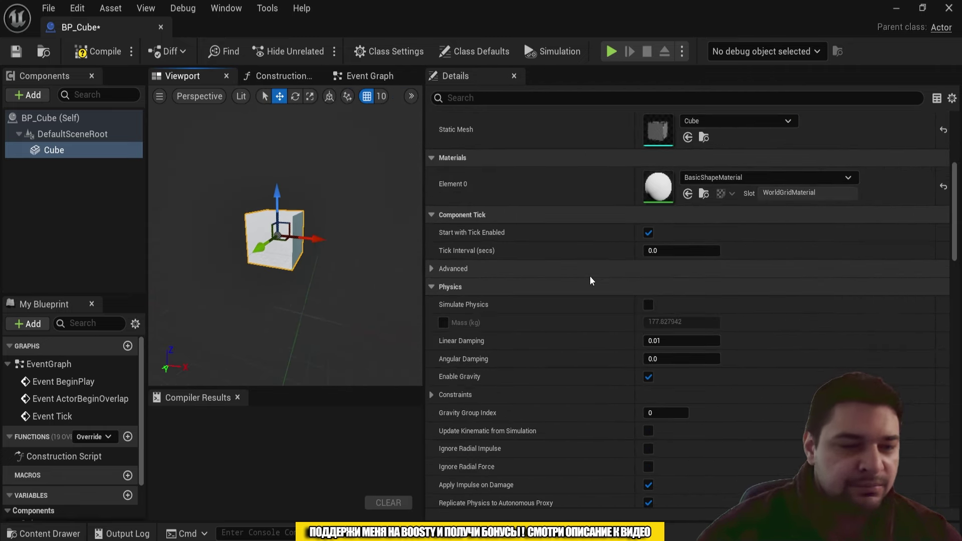
scroll(591, 280, down, 2)
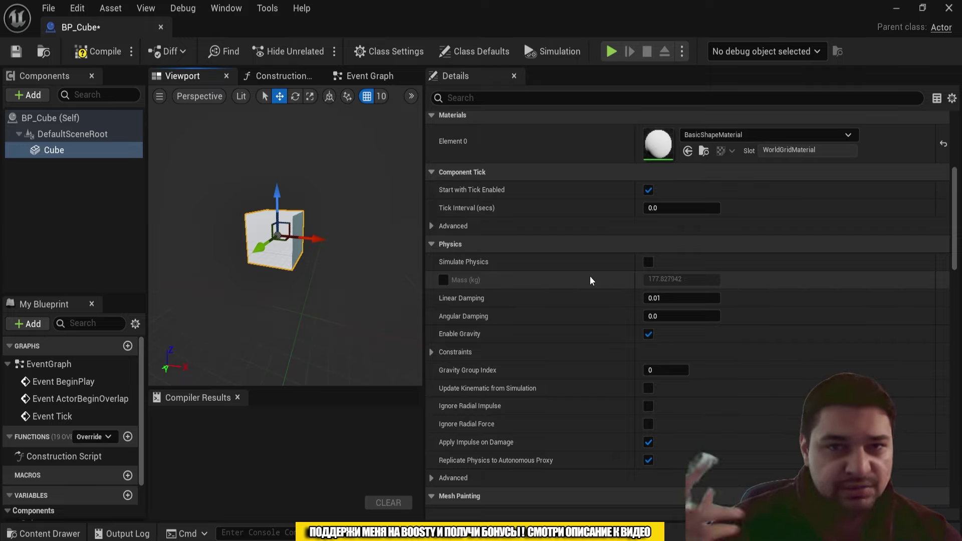
click(479, 264)
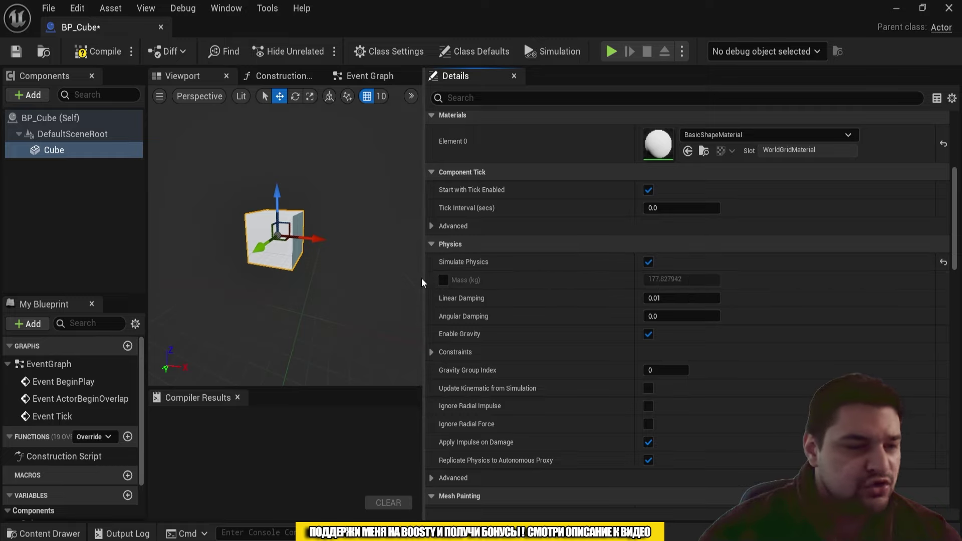
drag(424, 275, 520, 274)
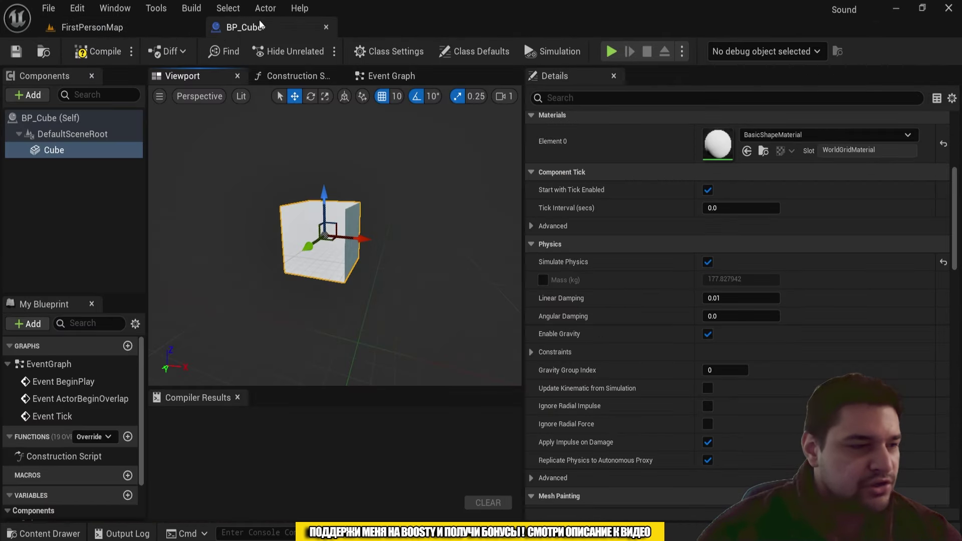
click(98, 51)
Step: Open the LS_MusicTrigger level sequence in the Sequencer
click(98, 28)
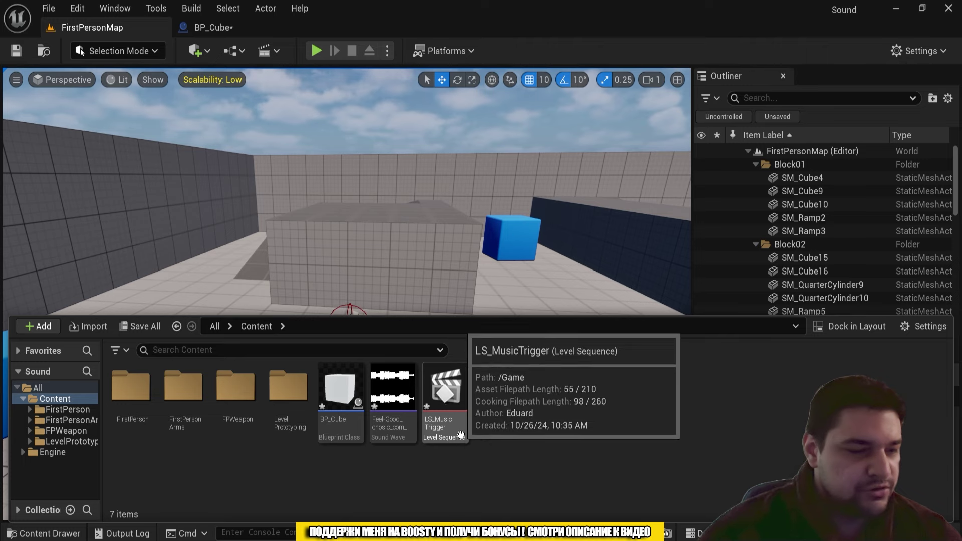
click(442, 427)
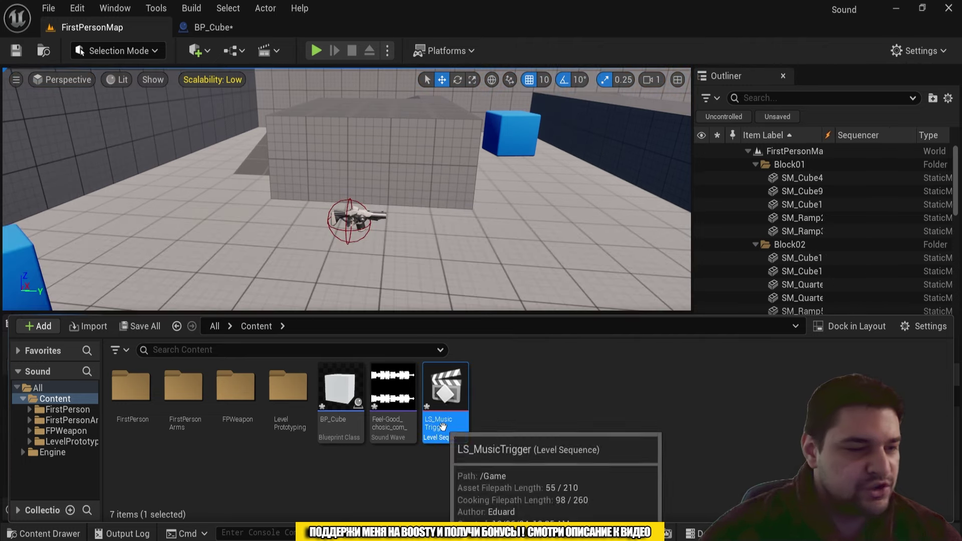
double_click(442, 426)
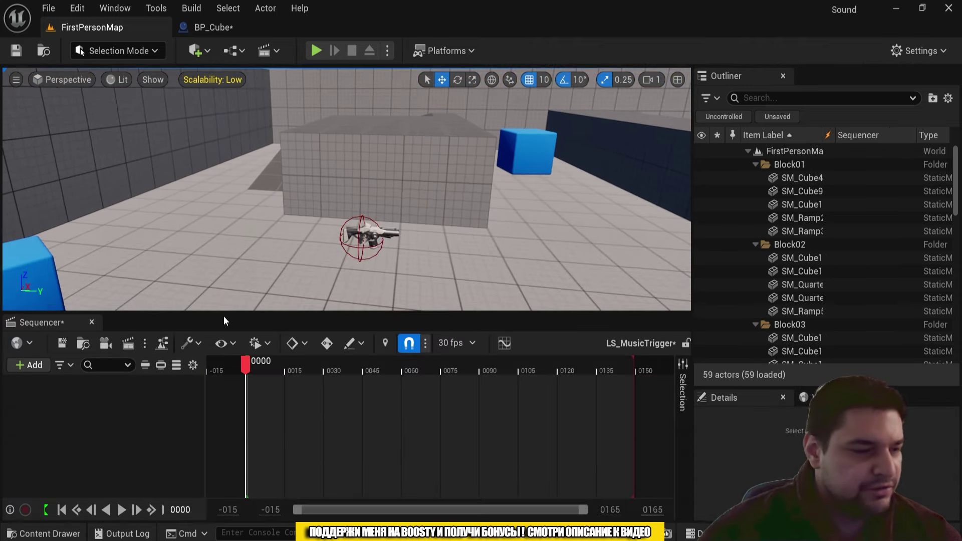
drag(224, 321, 223, 309)
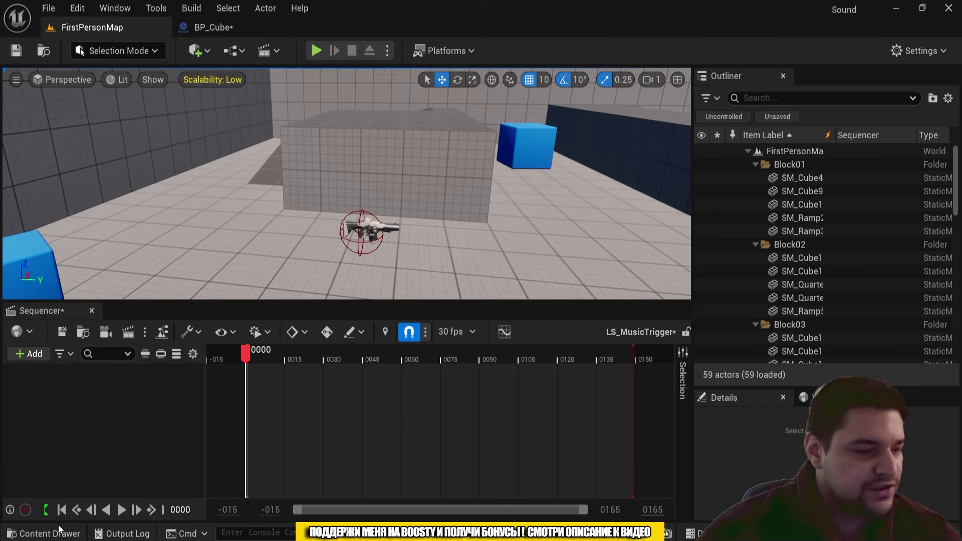
Step: Add the Feel-Good sound wave as an Audio track, switching to the audio clock
click(60, 529)
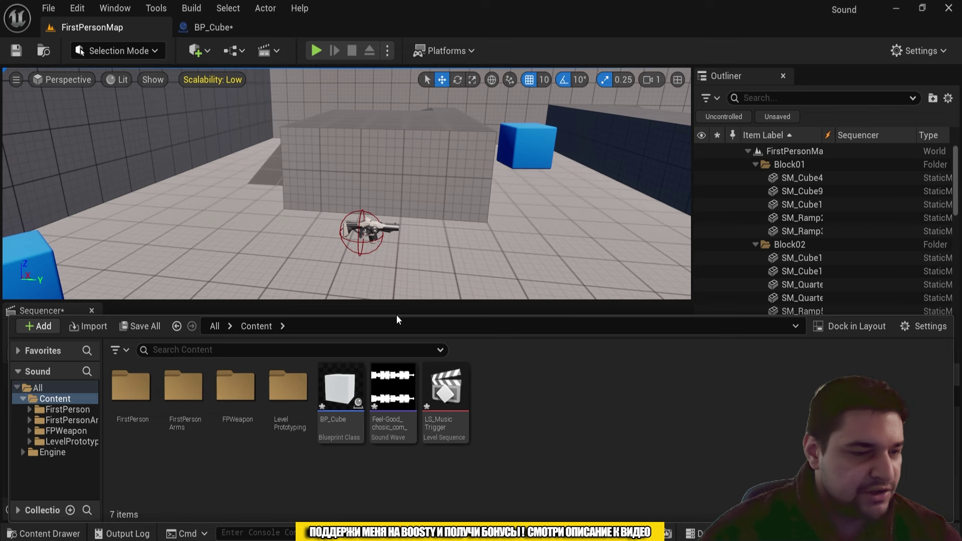
drag(398, 317, 396, 482)
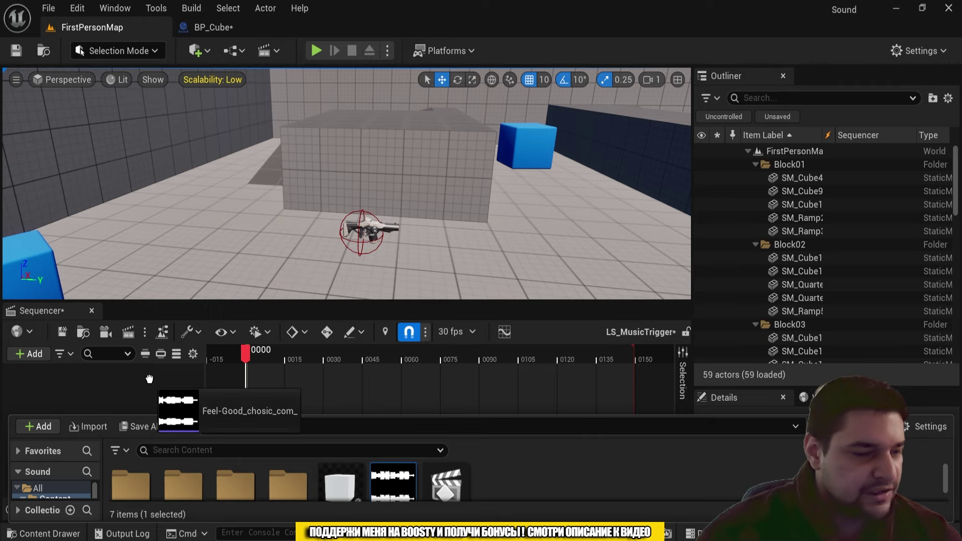
drag(411, 472, 113, 377)
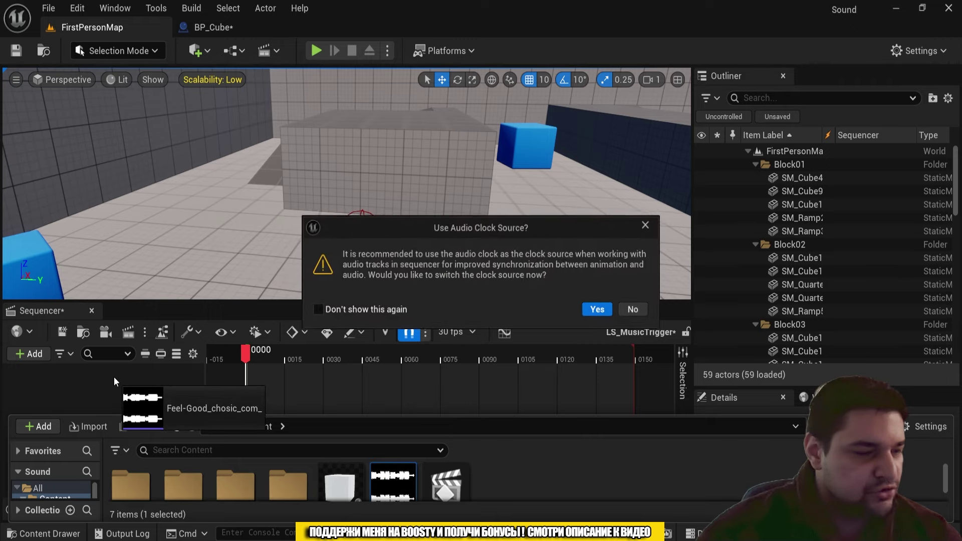
click(591, 309)
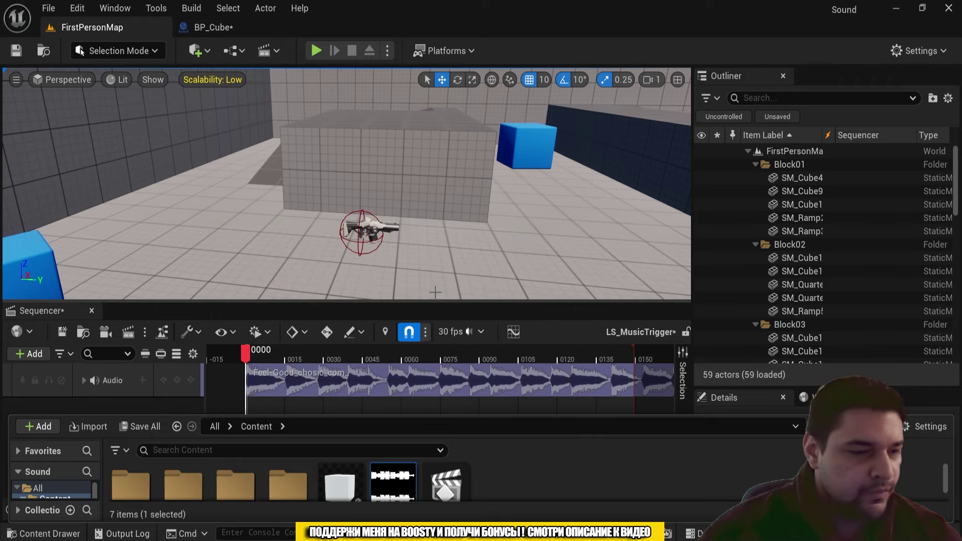
drag(434, 302, 426, 145)
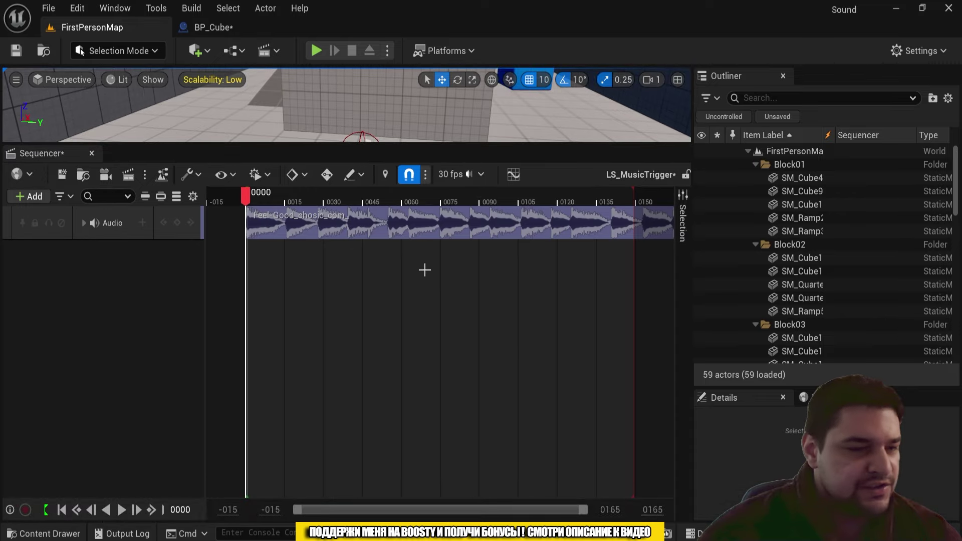
ctrl+scroll(424, 270, down, 2)
Step: Add a Trigger event track beneath the Audio track
click(434, 200)
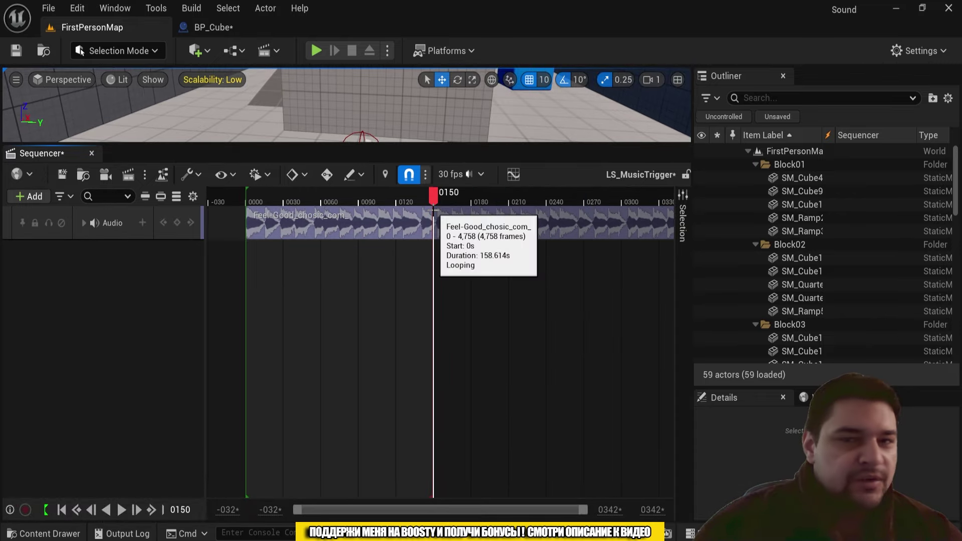
right_click(98, 260)
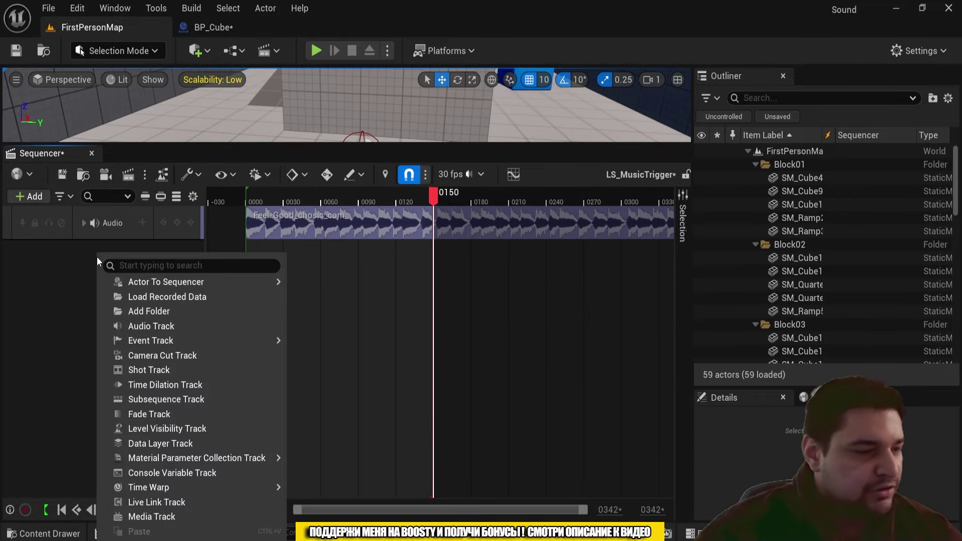
text(T)
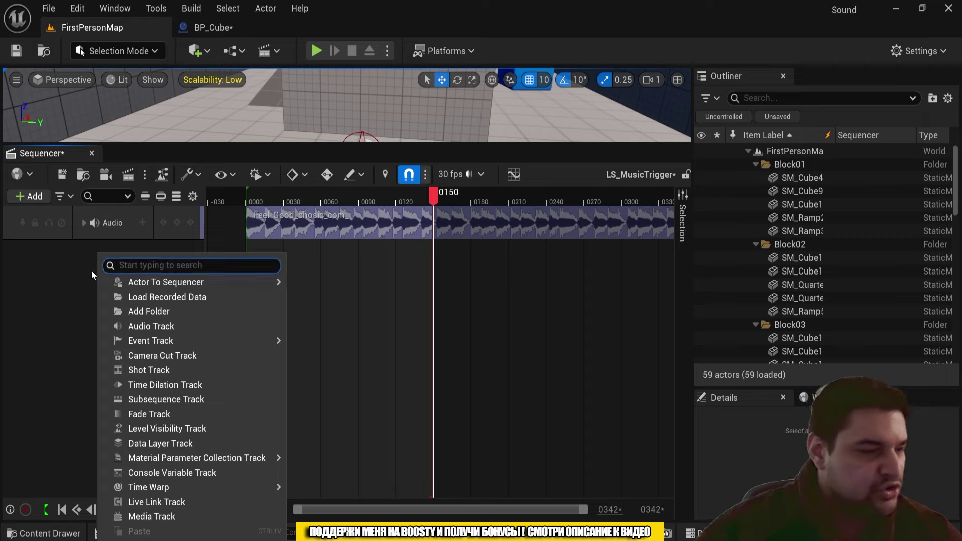
text(ri)
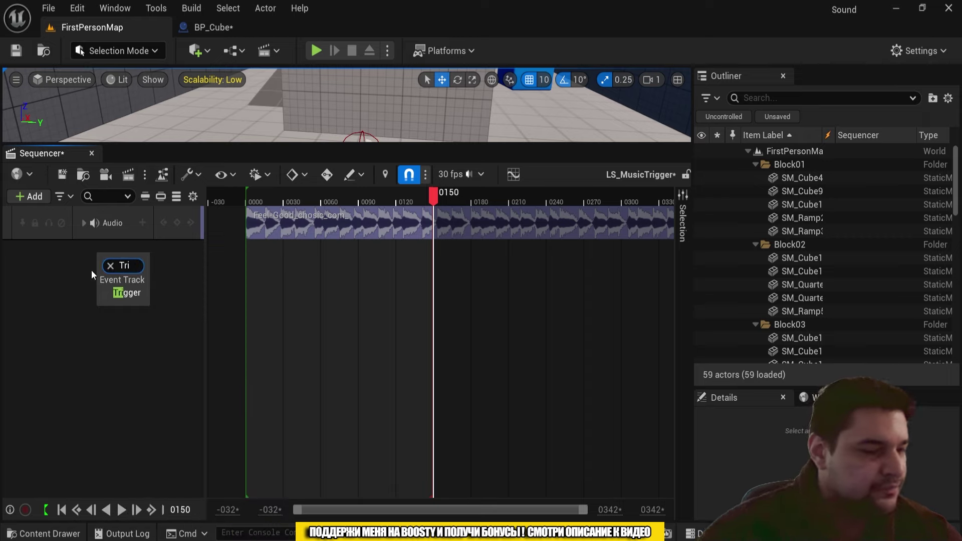
click(133, 293)
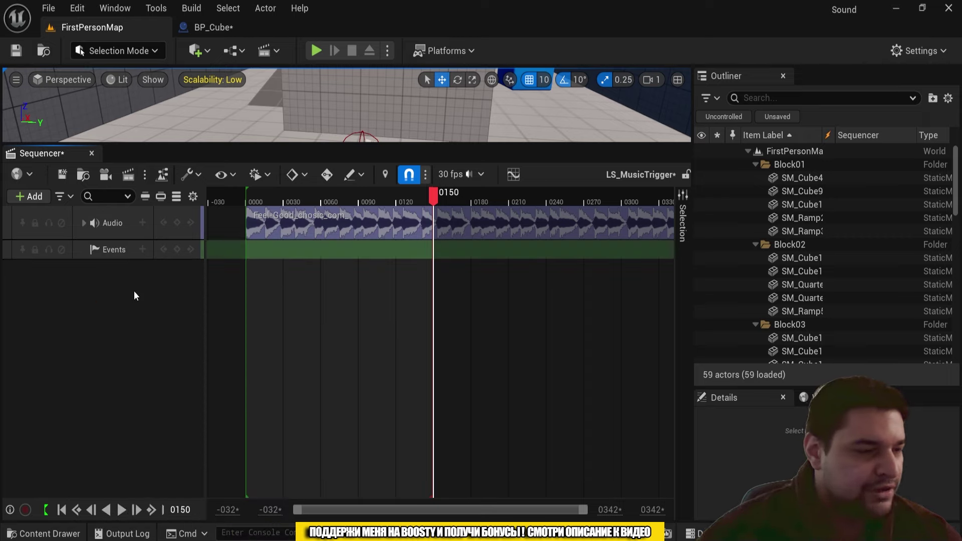
Step: Rename the new Events track to JumpTrigger
click(113, 251)
click(110, 251)
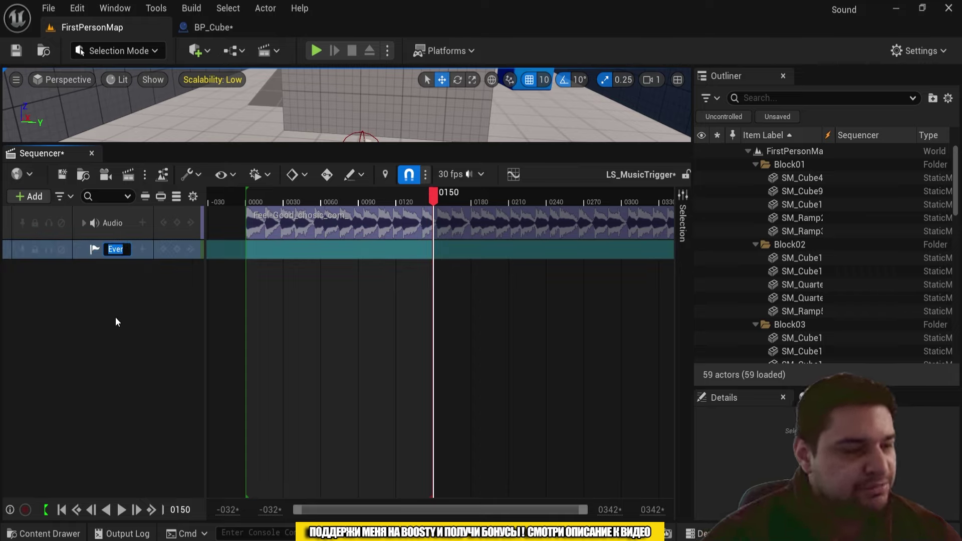
text(T)
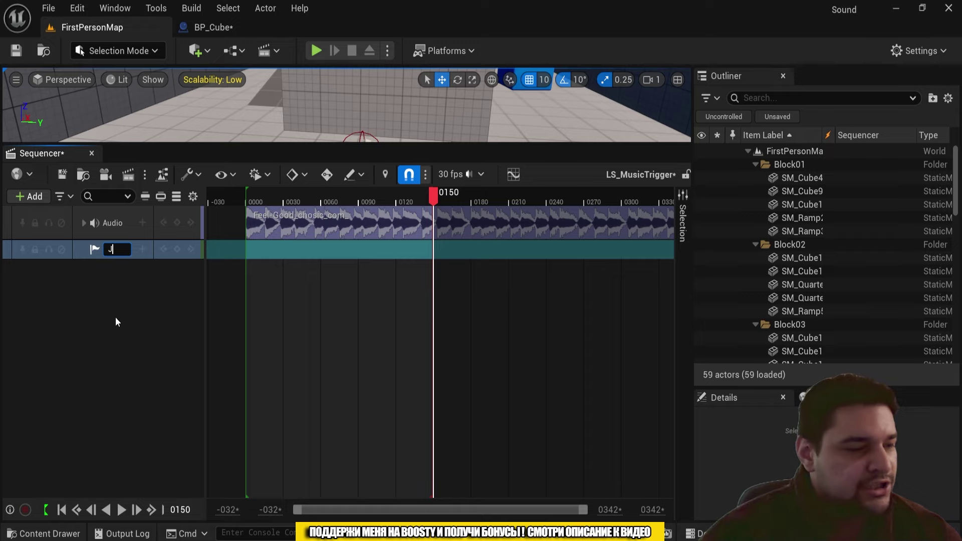
text(rumpTrigger)
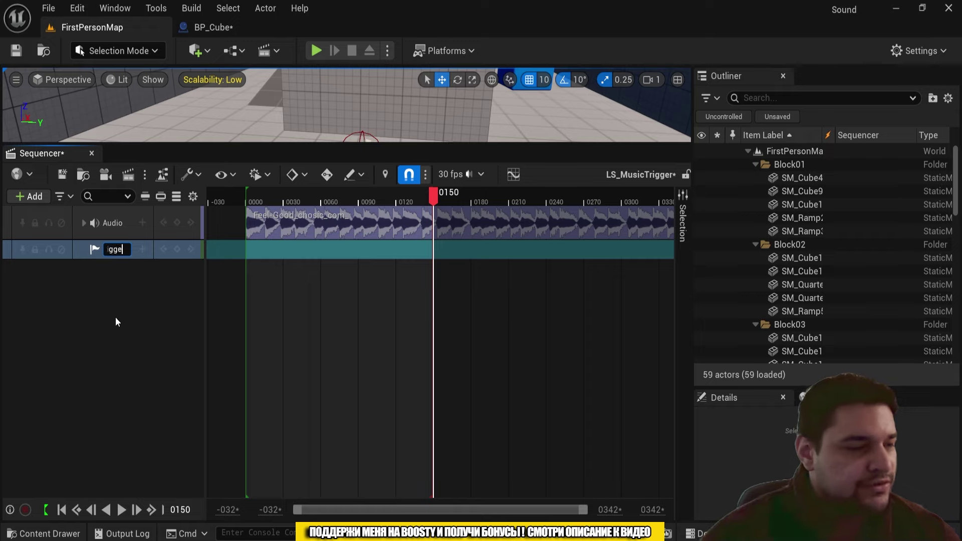
key(Return)
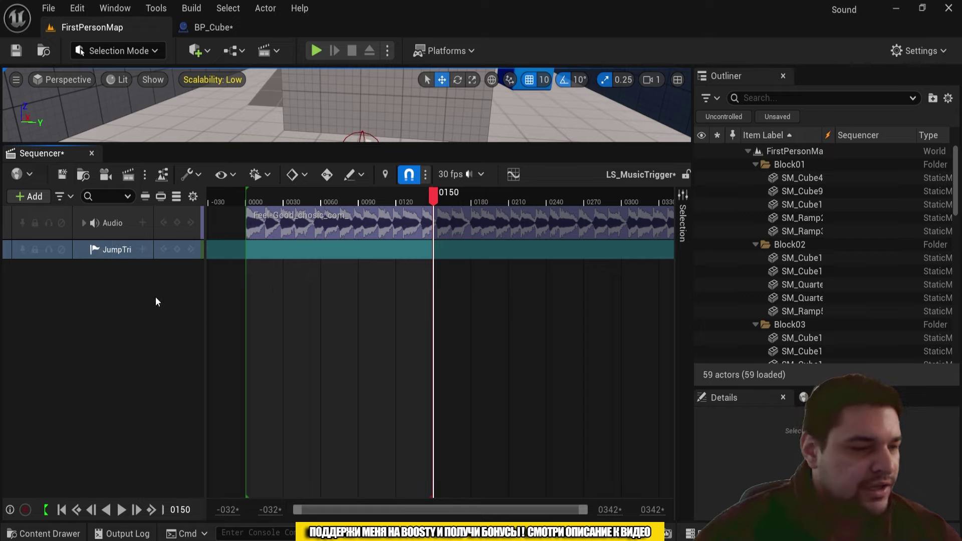
right_drag(341, 115, 351, 112)
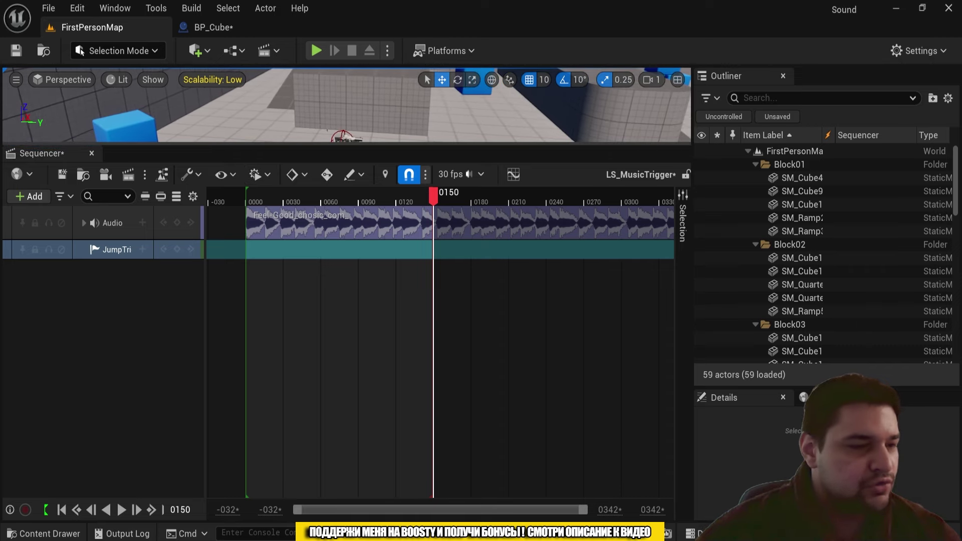
Step: Place three BP_Cube actors in the level from the Content Drawer, then restore the Sequencer size
drag(351, 145, 351, 408)
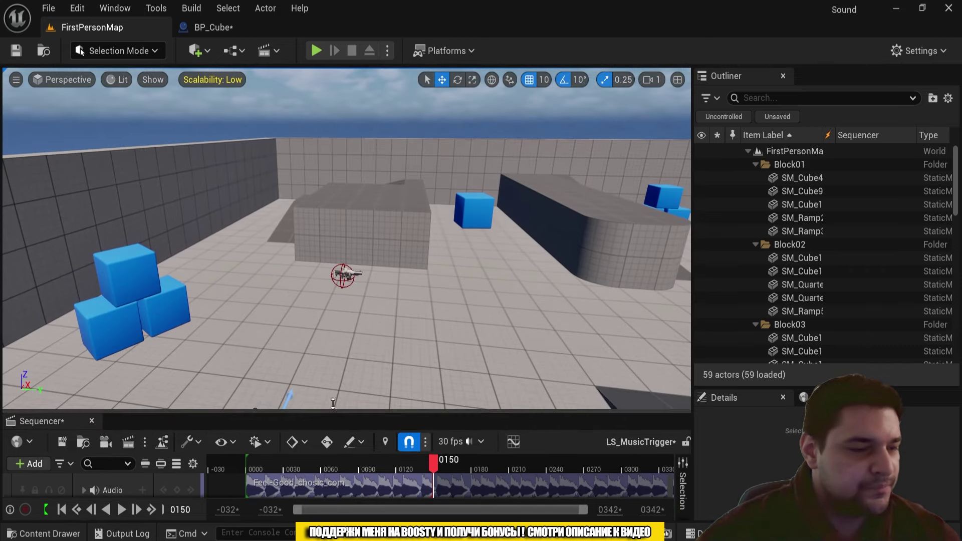
key(ctrl+space)
drag(403, 474, 281, 283)
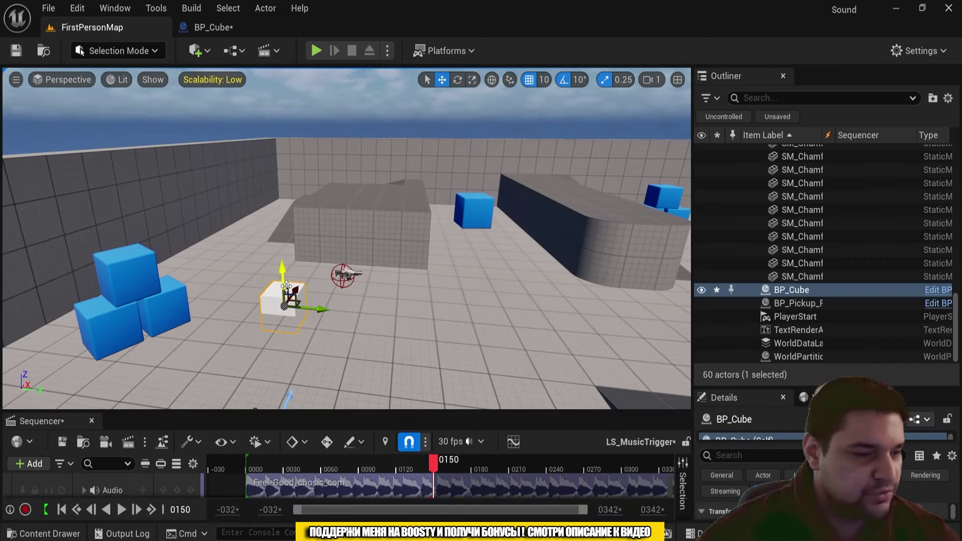
key(ctrl+space)
drag(339, 481, 448, 238)
key(ctrl+space)
mouse_move(339, 481)
mouse_down()
mouse_move(492, 303)
mouse_move(497, 281)
mouse_up()
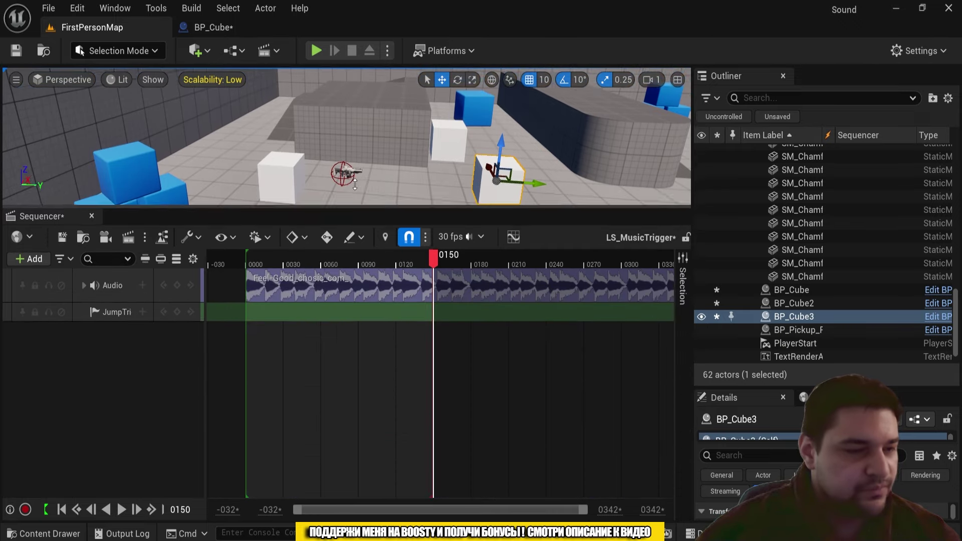
drag(352, 412, 351, 146)
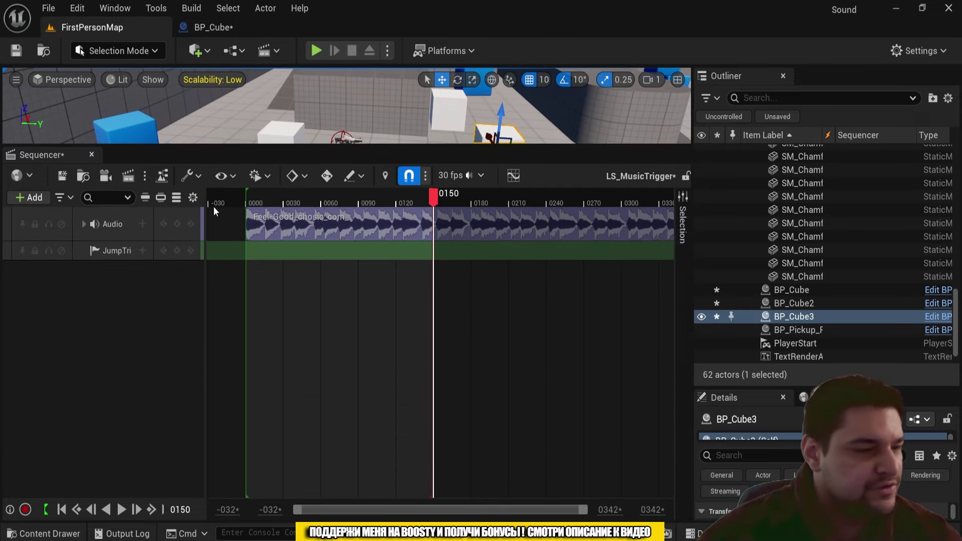
Step: Find the first beat at frame 0023 and add an event key there on JumpTrigger
click(120, 251)
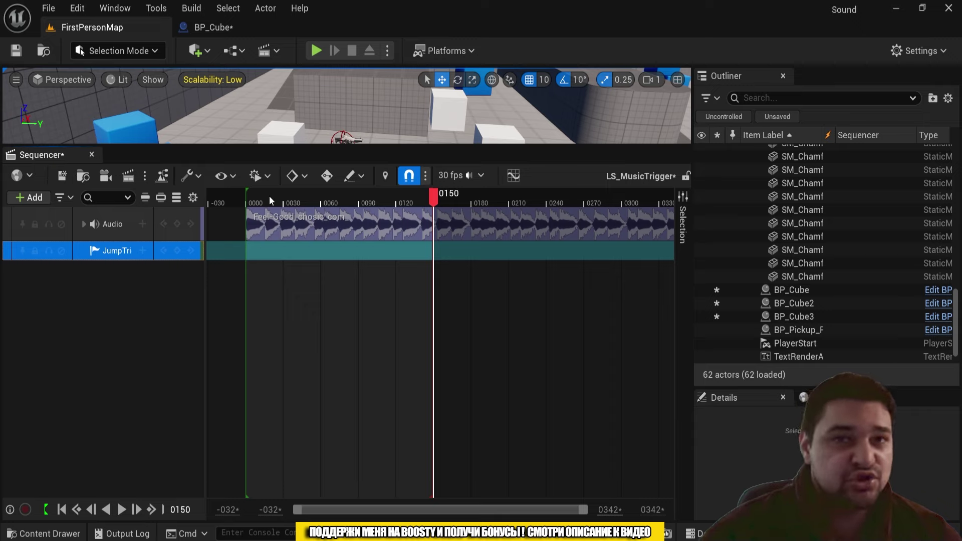
drag(269, 196, 251, 201)
key(space)
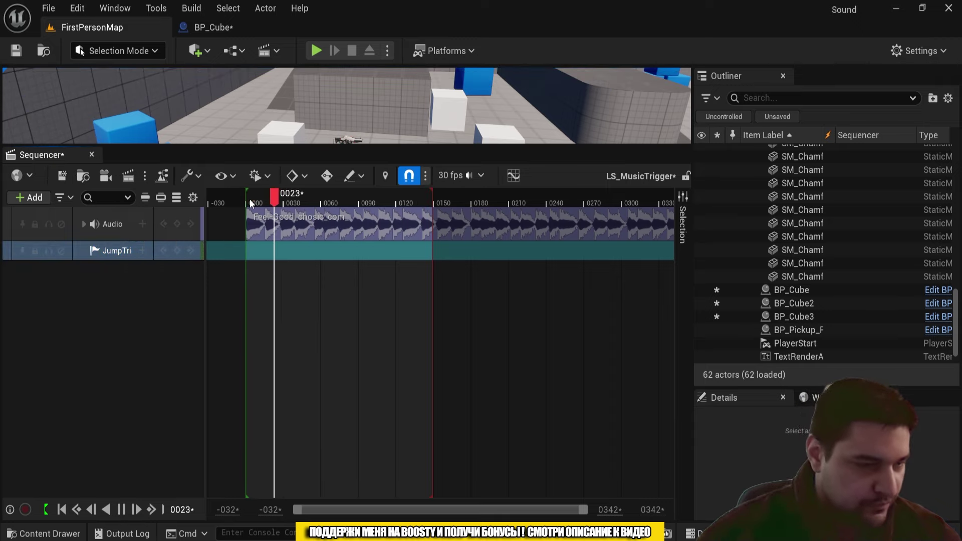
key(space)
click(247, 201)
key(space)
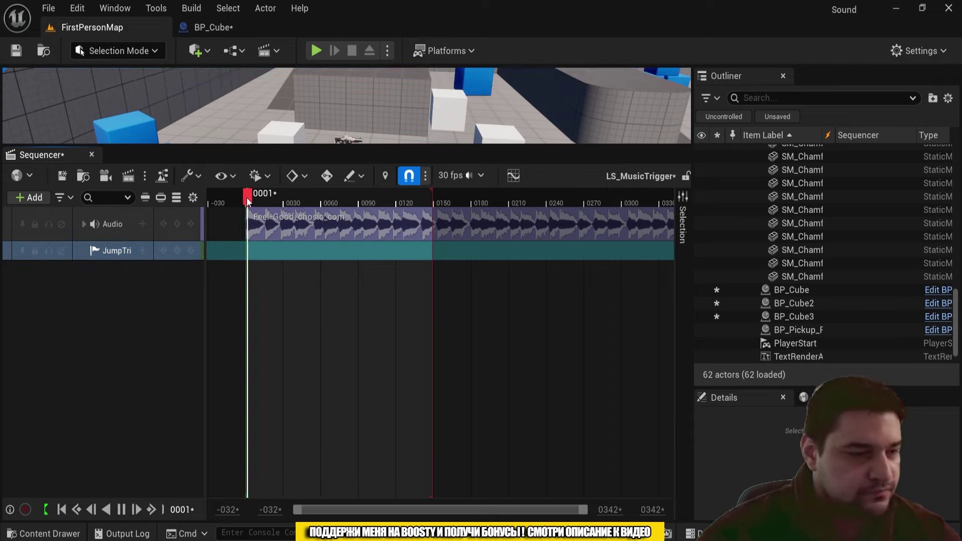
key(space)
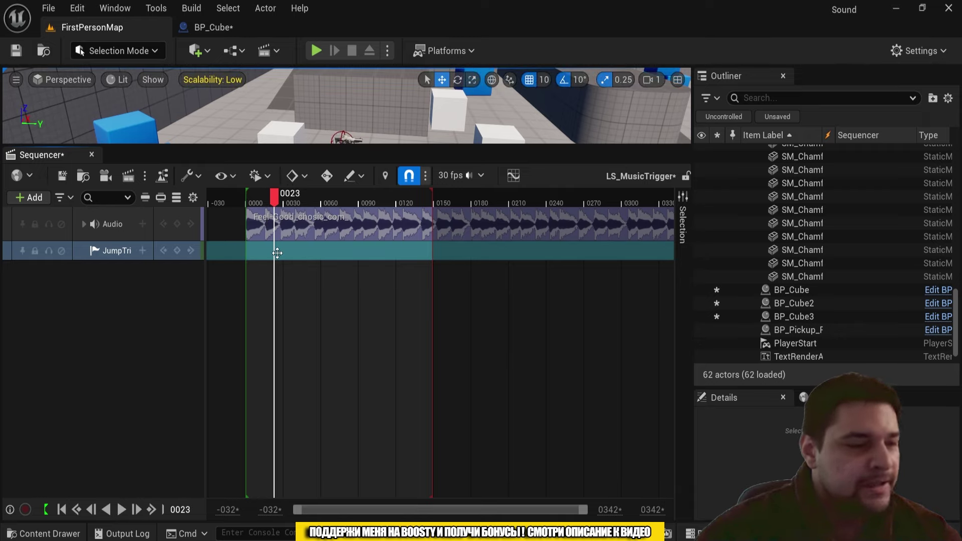
click(178, 252)
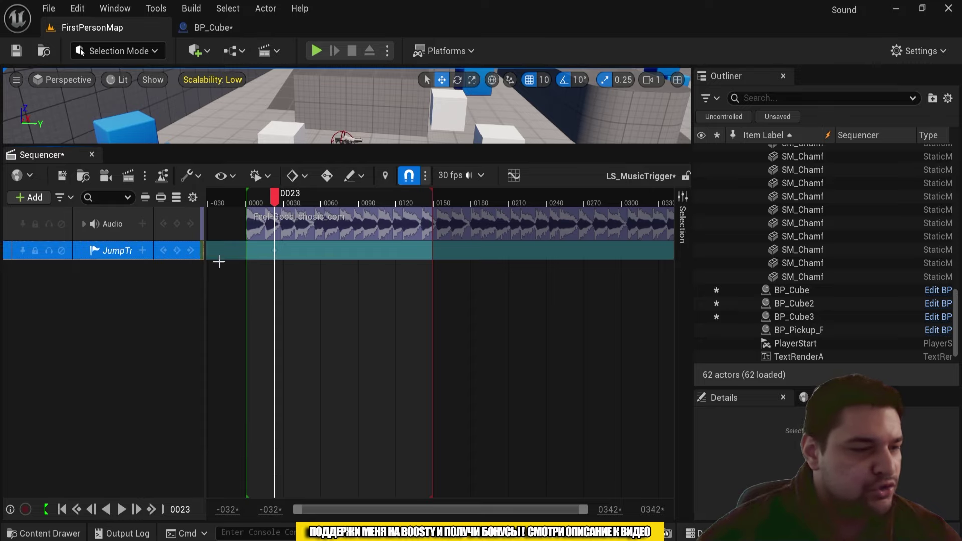
double_click(276, 250)
Step: Connect a Get All Actors Of Class node set to BP_Cube after SequenceEvent
scroll(389, 267, down, 4)
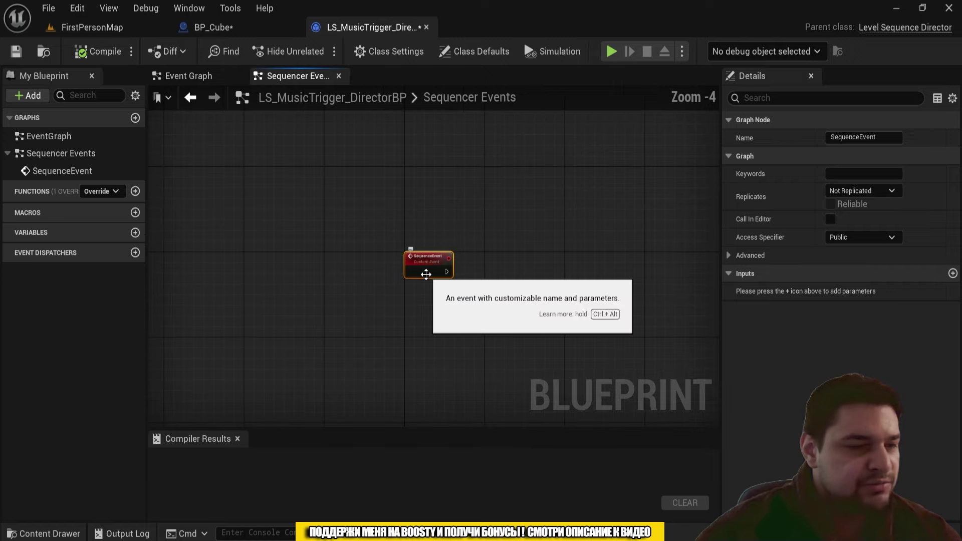
right_drag(446, 234, 417, 236)
scroll(417, 236, up, 4)
scroll(346, 259, down, 1)
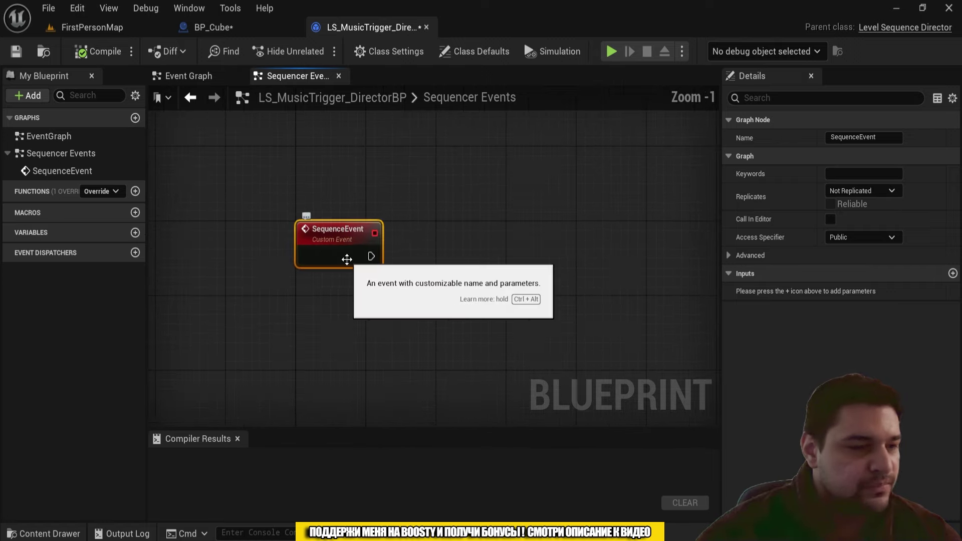
click(372, 259)
drag(331, 256, 435, 254)
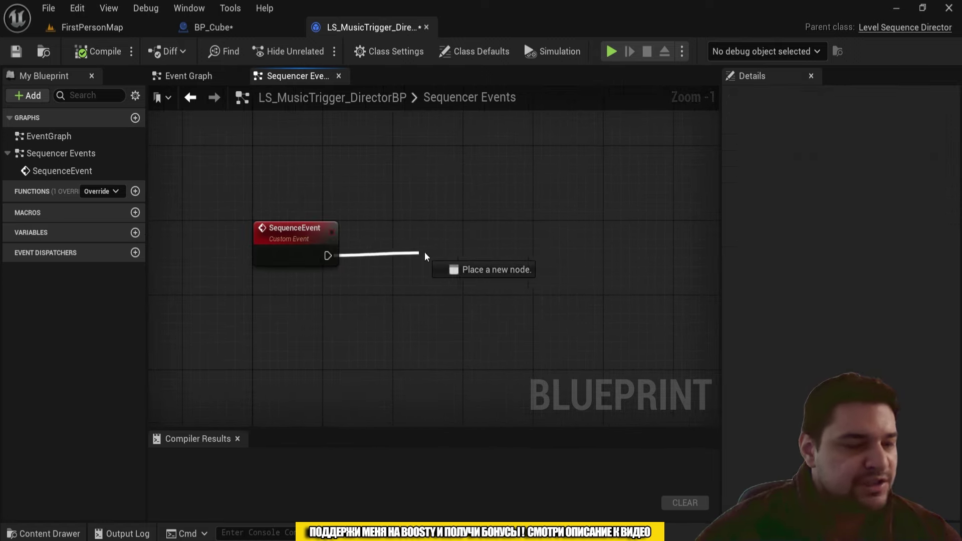
text(Get all actors)
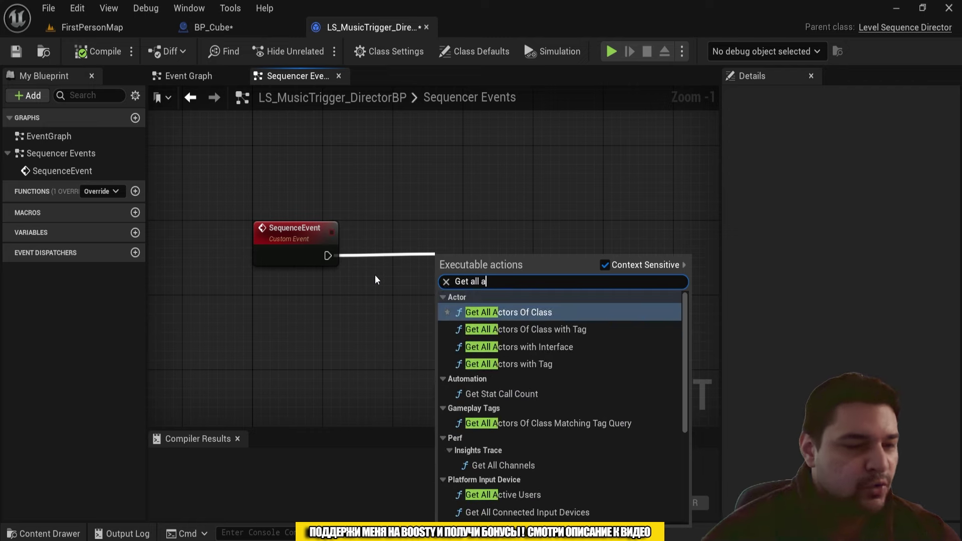
click(531, 315)
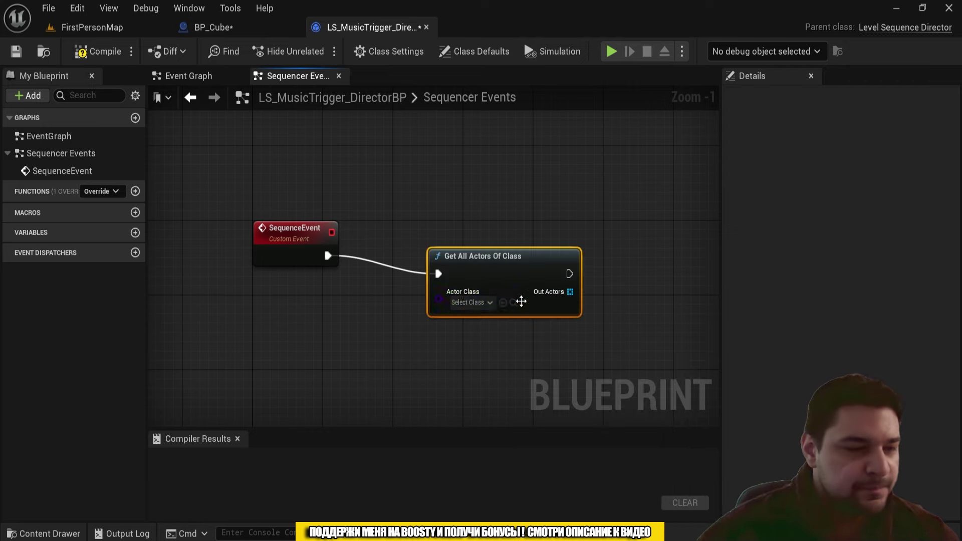
click(469, 284)
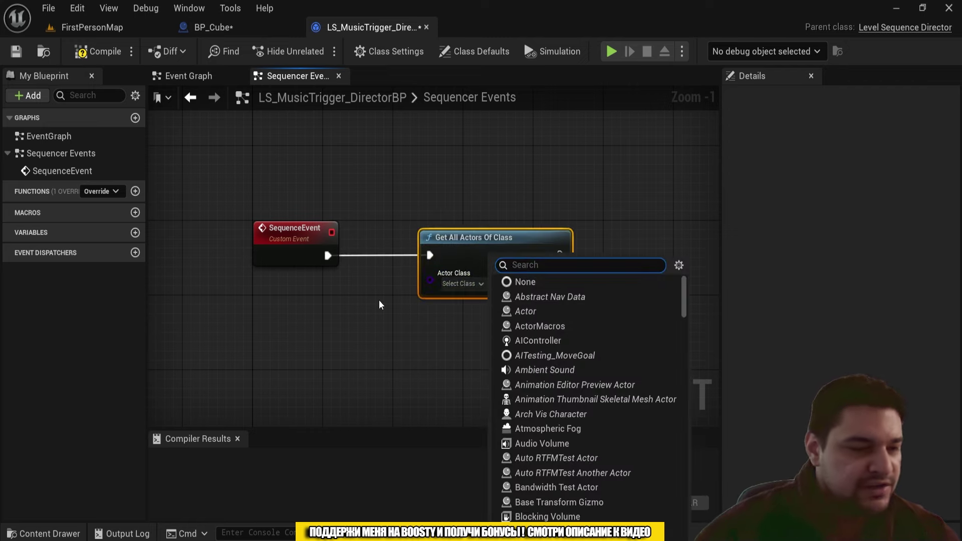
text(BP_)
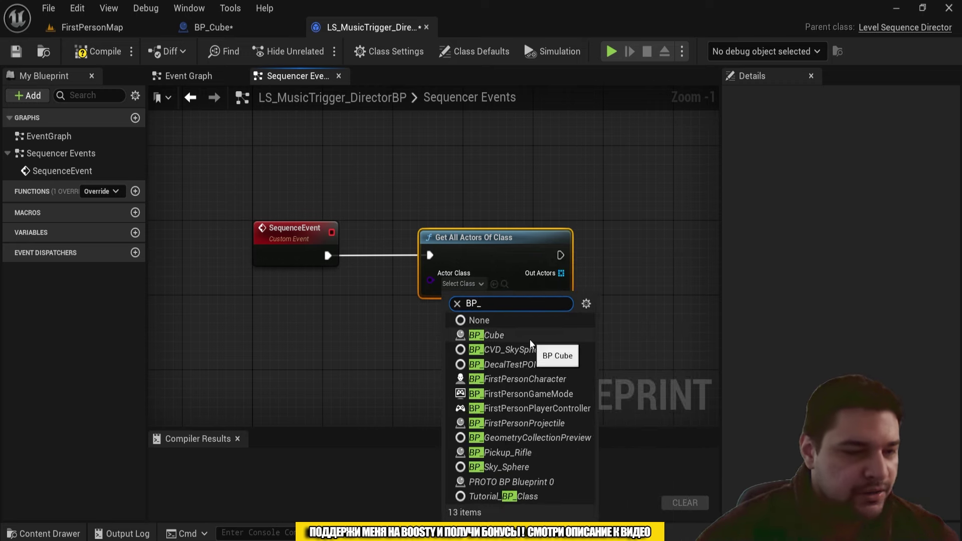
click(516, 334)
Step: Add a For Each Loop over the found BP_Cube actors
right_drag(539, 338, 359, 349)
drag(371, 284, 478, 289)
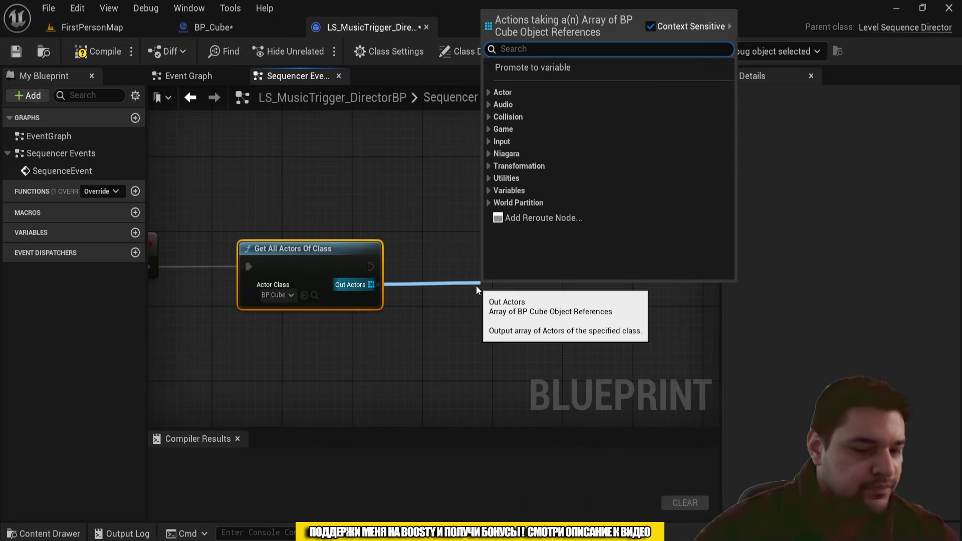
text(For each)
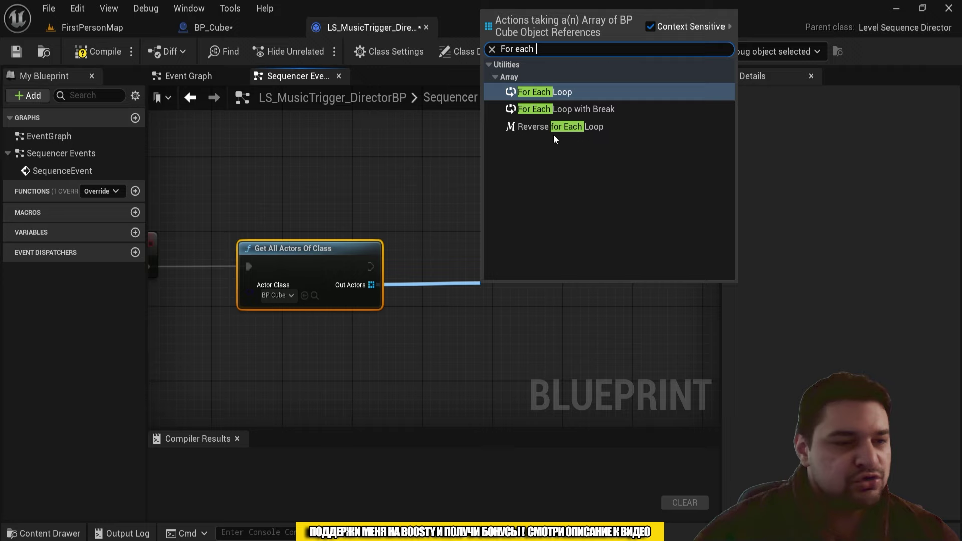
click(565, 92)
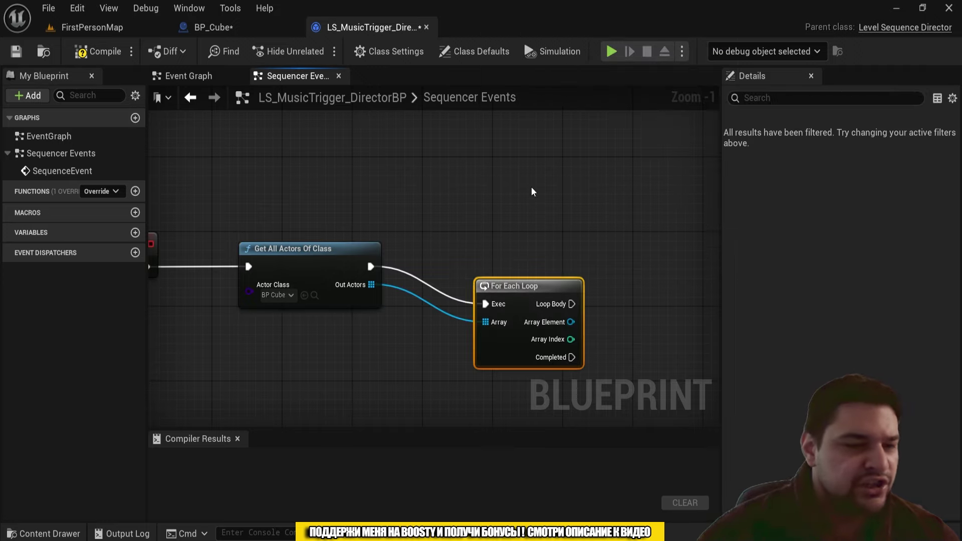
drag(516, 286, 498, 257)
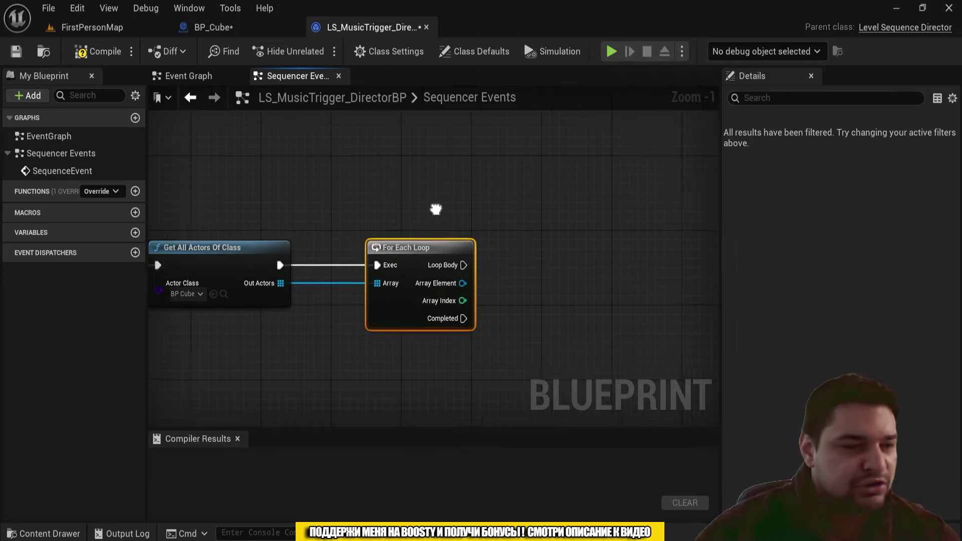
click(436, 209)
scroll(436, 208, down, 1)
scroll(362, 274, down, 2)
scroll(361, 275, up, 2)
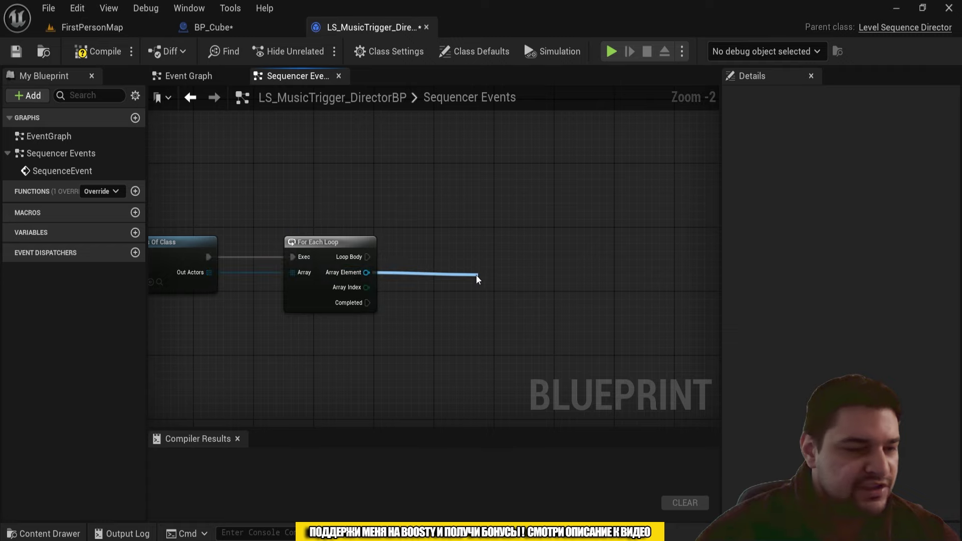
Step: Add an Add Impulse on each cube's mesh, driven by the Loop Body
drag(355, 272, 476, 275)
text(Add Imp)
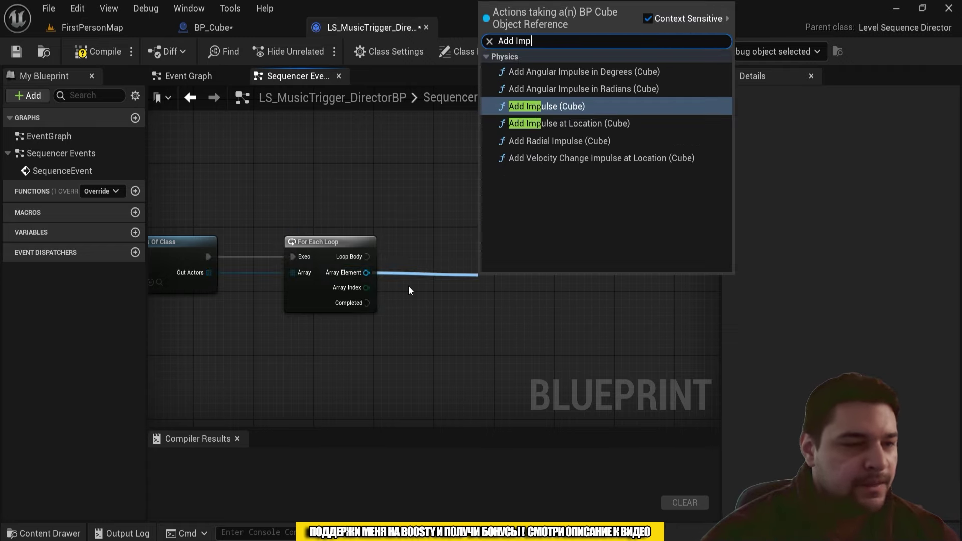
click(590, 106)
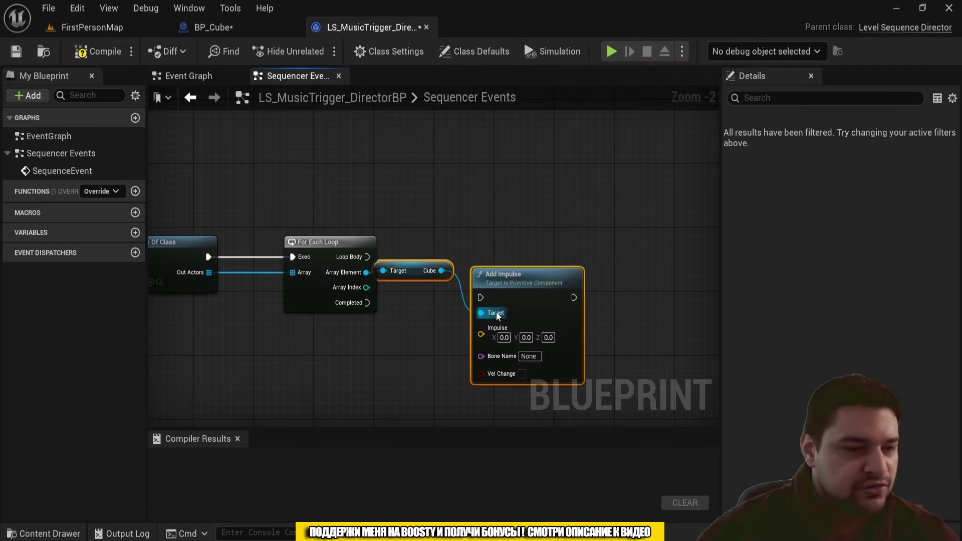
drag(566, 271, 574, 279)
click(511, 209)
drag(463, 246, 462, 307)
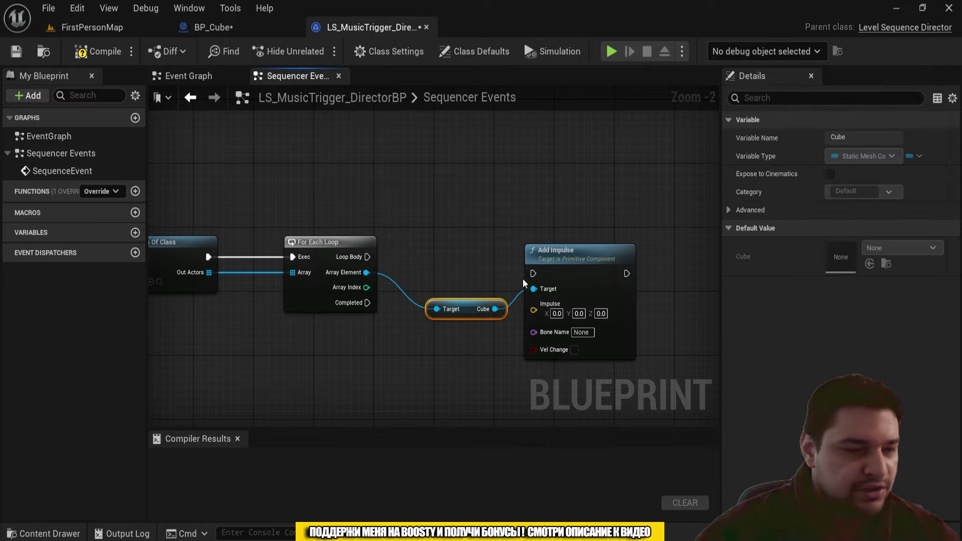
drag(593, 281, 592, 265)
click(461, 248)
drag(367, 257, 532, 257)
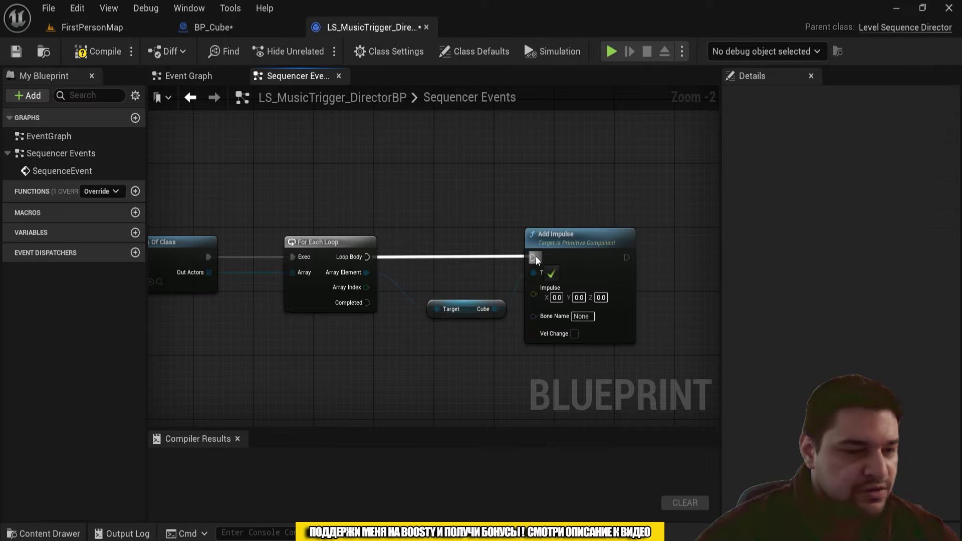
Step: Set the impulse Z to 300 with Vel Change enabled
scroll(626, 288, up, 2)
click(562, 286)
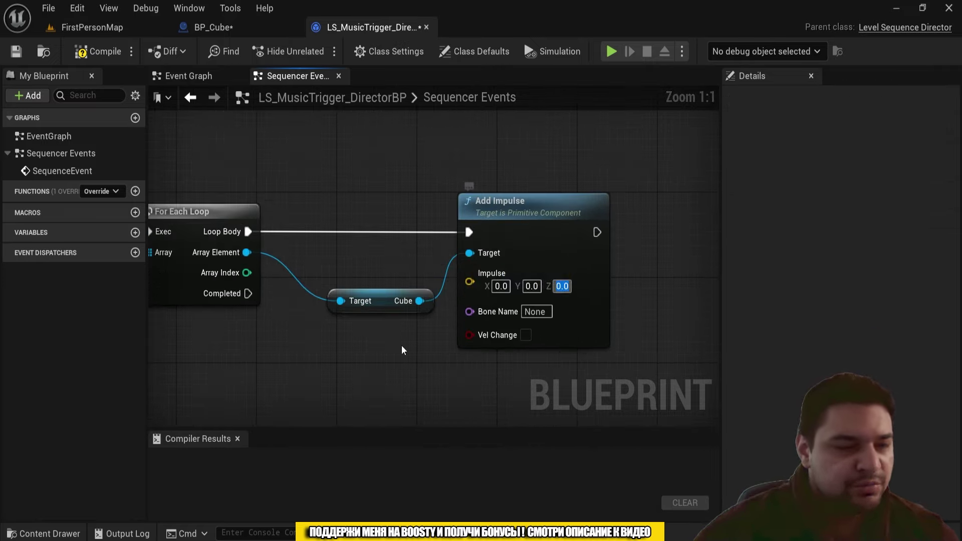
text(300)
key(Return)
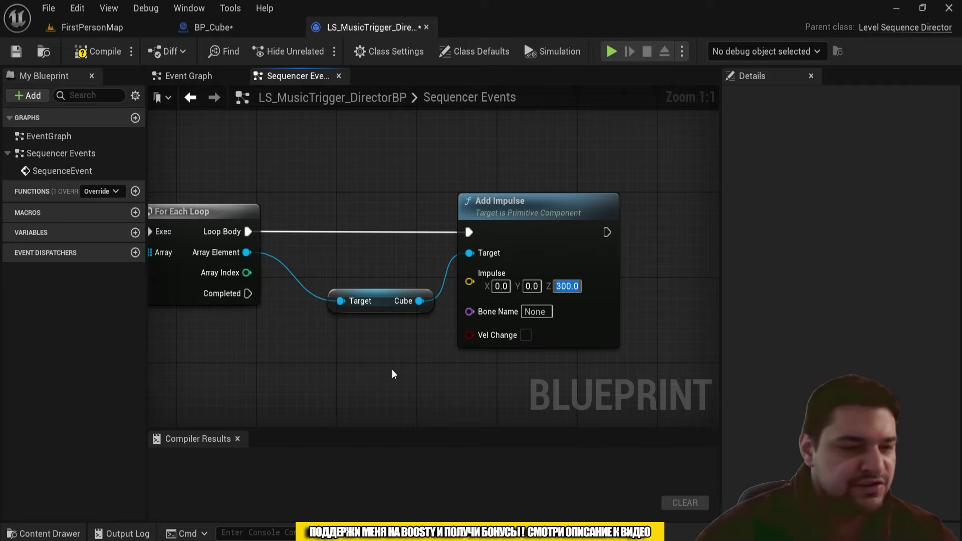
click(525, 335)
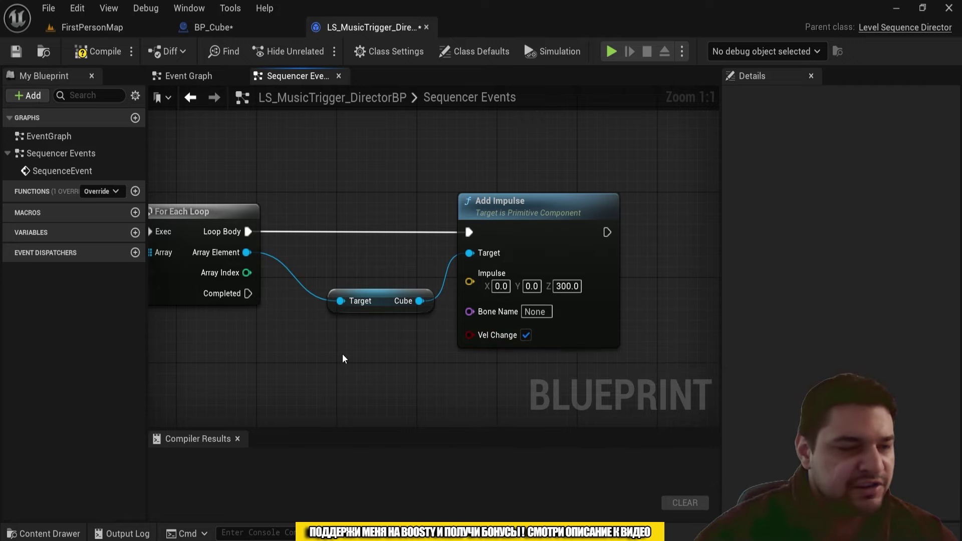
scroll(342, 354, down, 4)
click(85, 27)
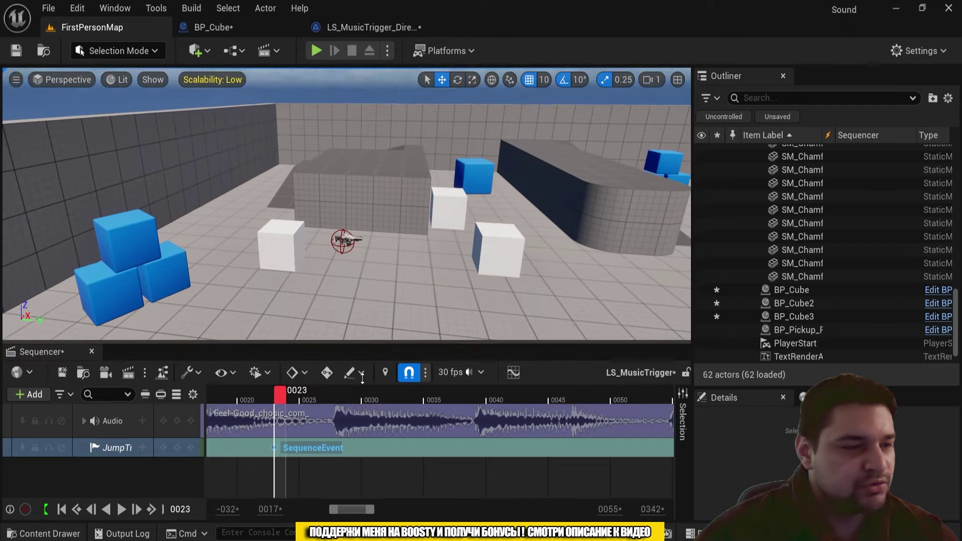
Step: Place the LS_MusicTrigger sequence into the level on the floor
drag(362, 379, 362, 468)
right_drag(301, 301, 300, 350)
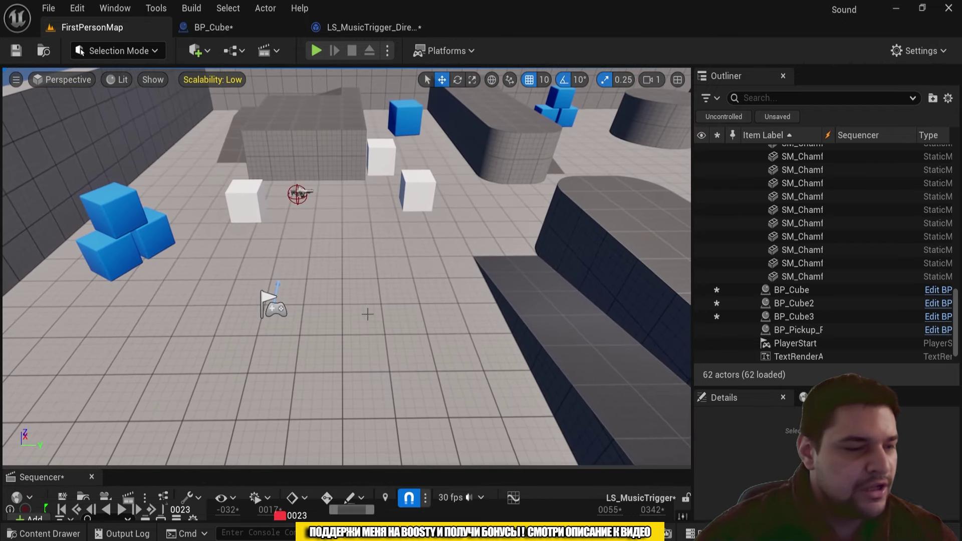
key(ctrl+space)
drag(505, 415, 505, 328)
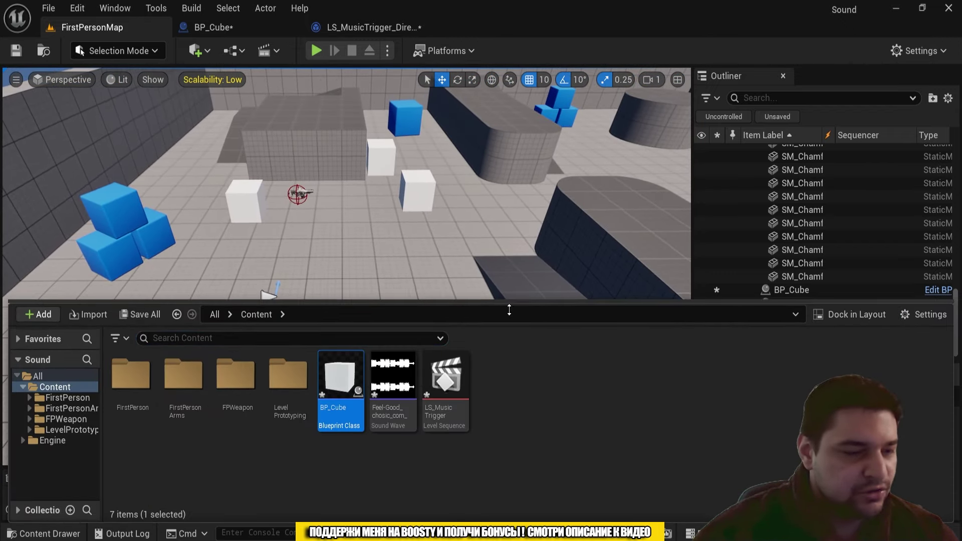
click(434, 251)
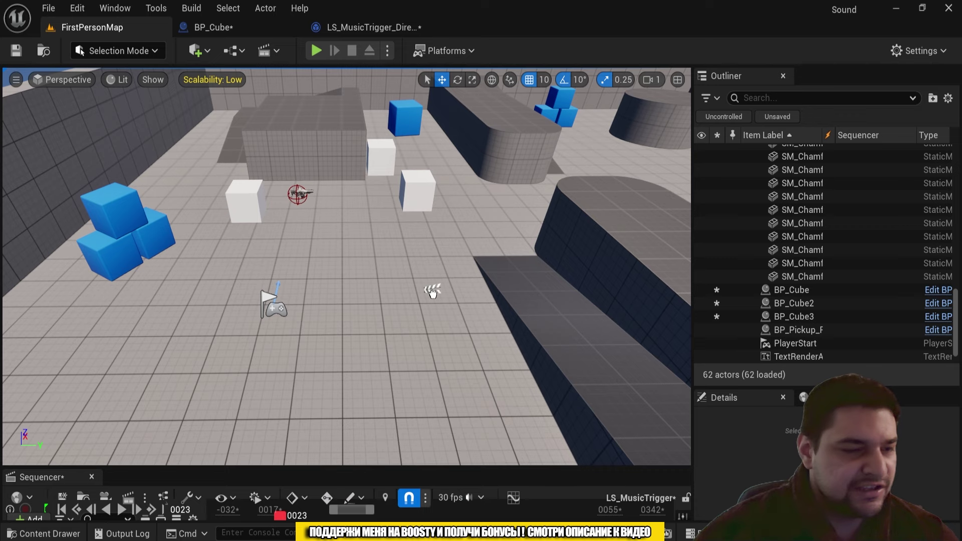
drag(432, 293, 436, 245)
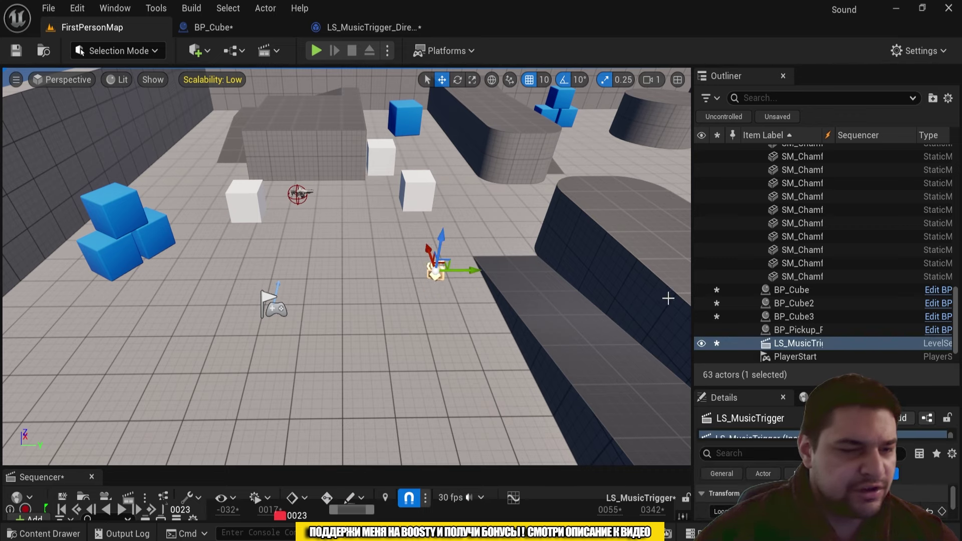
Step: Set the sequence actor's Playback Loop option to Loop Indefinitely
drag(692, 298, 425, 281)
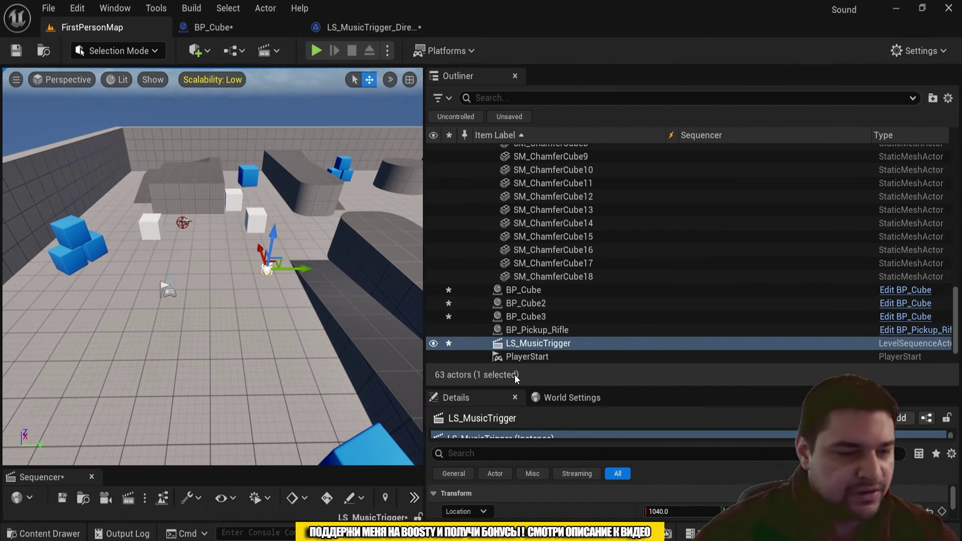
drag(550, 386, 550, 146)
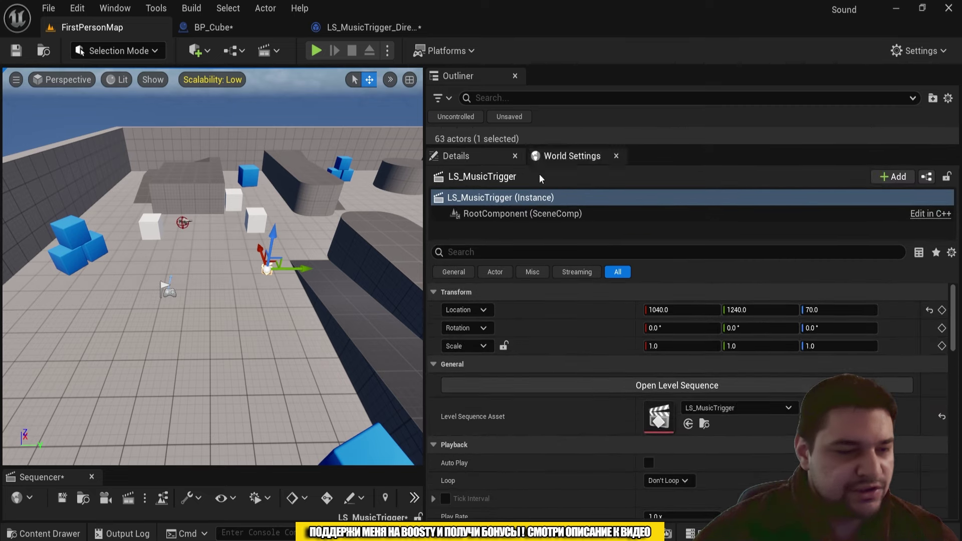
scroll(516, 350, down, 3)
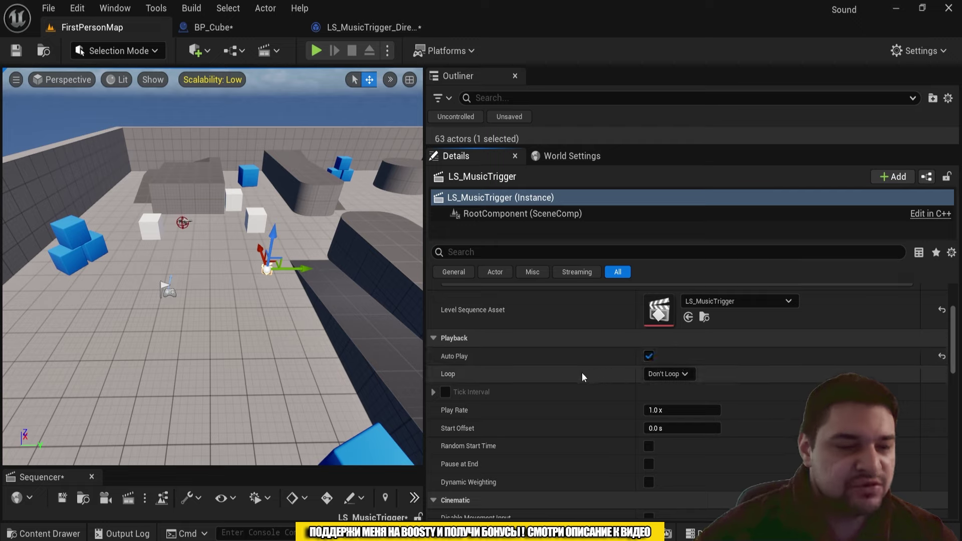
click(663, 375)
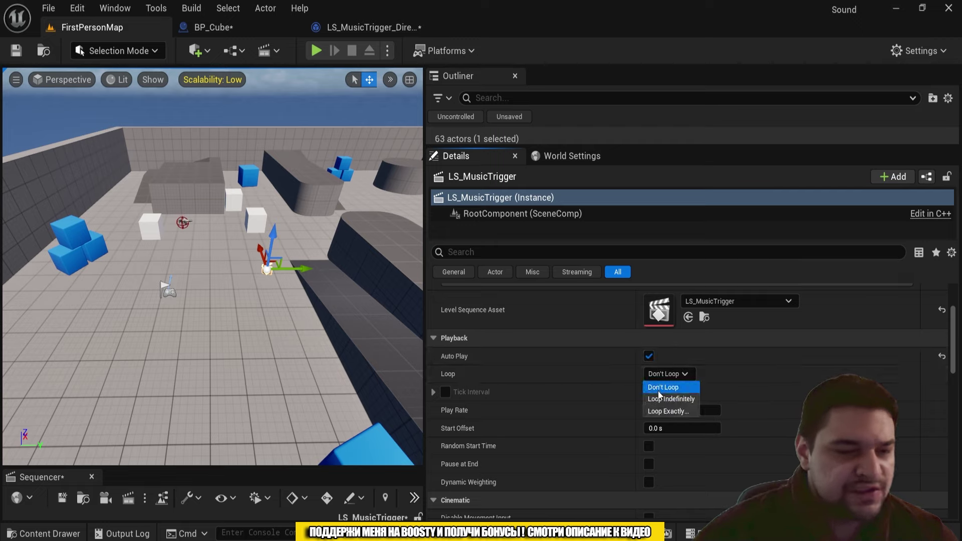
click(666, 399)
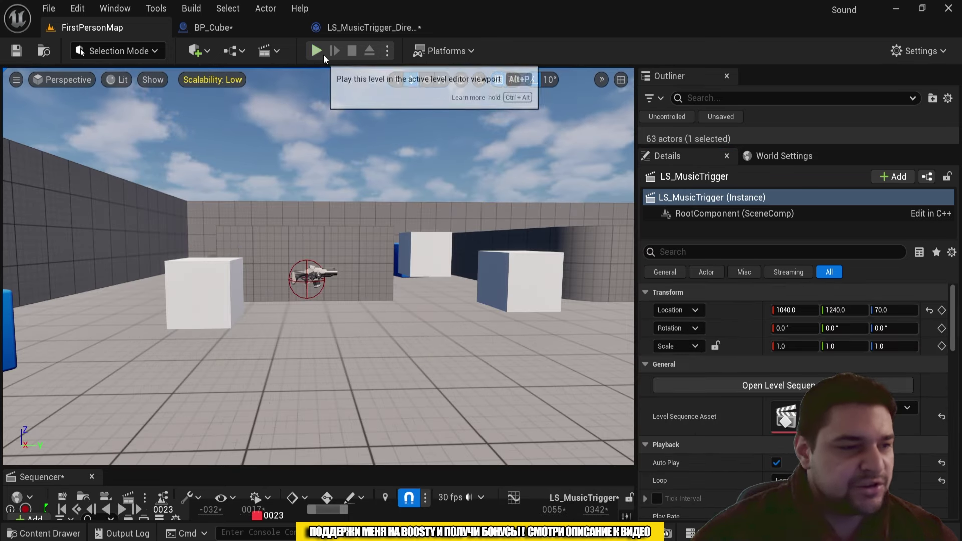
Step: Test-play the level briefly, then stop the session
click(320, 51)
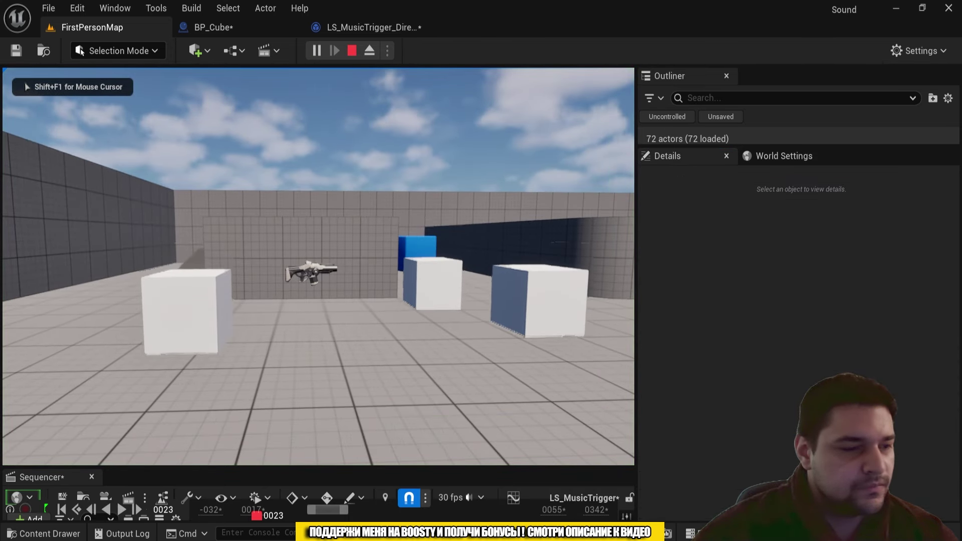
key(Escape)
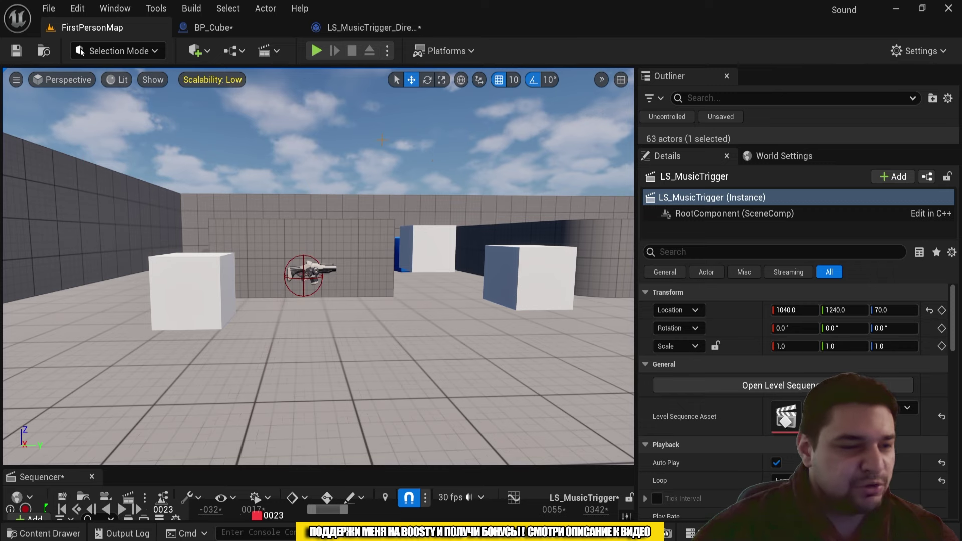
click(267, 26)
Step: Raise the director blueprint's Add Impulse Z from 300 to 500, then return to FirstPersonMap
click(359, 26)
scroll(537, 199, up, 1)
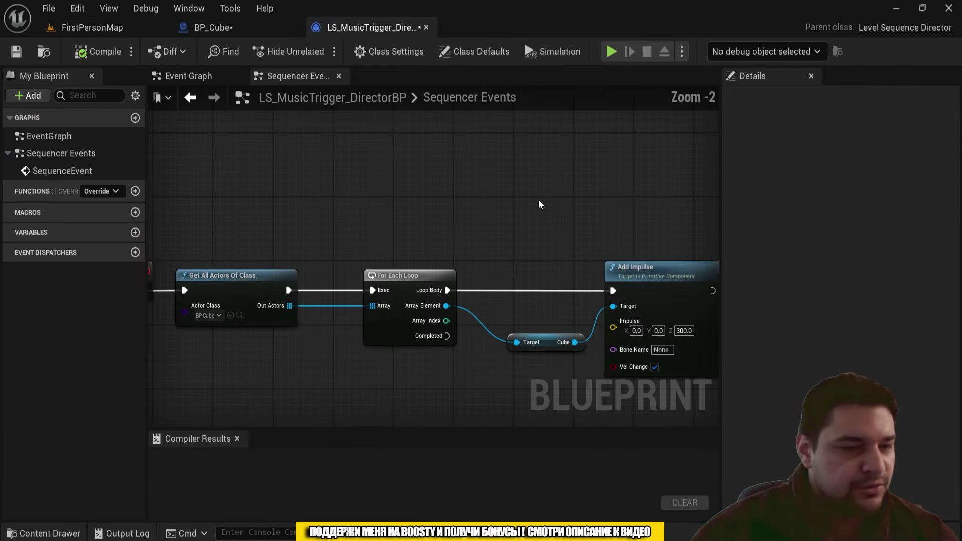
scroll(532, 243, up, 2)
click(538, 255)
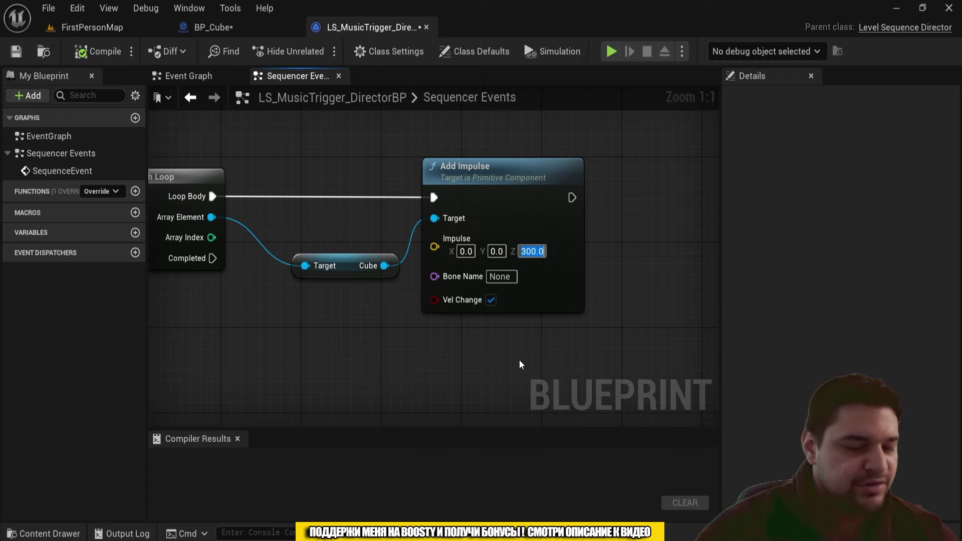
text(500)
key(Return)
scroll(479, 352, down, 2)
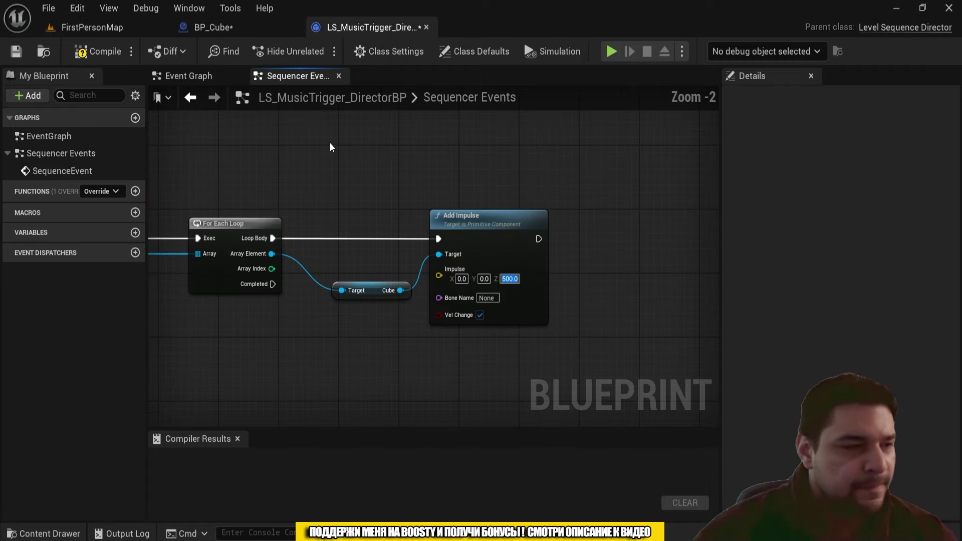
click(91, 27)
Step: Enlarge the Sequencer to show its tracks and select the existing jump event key
key(ctrl+space)
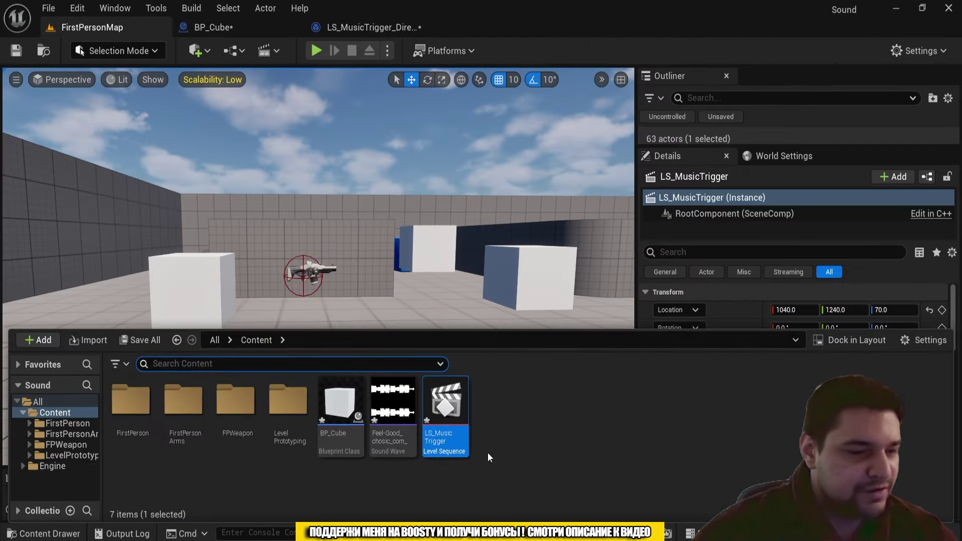
key(ctrl+space)
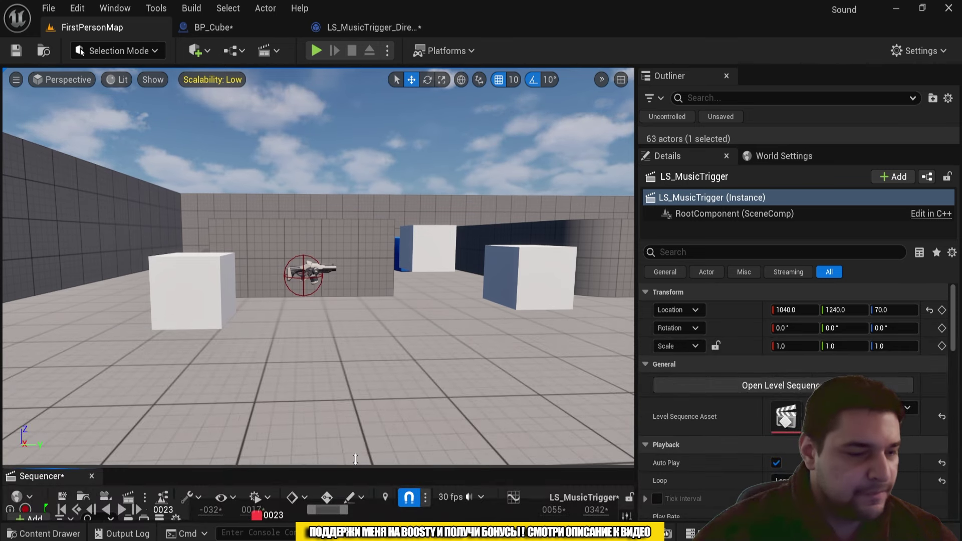
drag(400, 468, 400, 182)
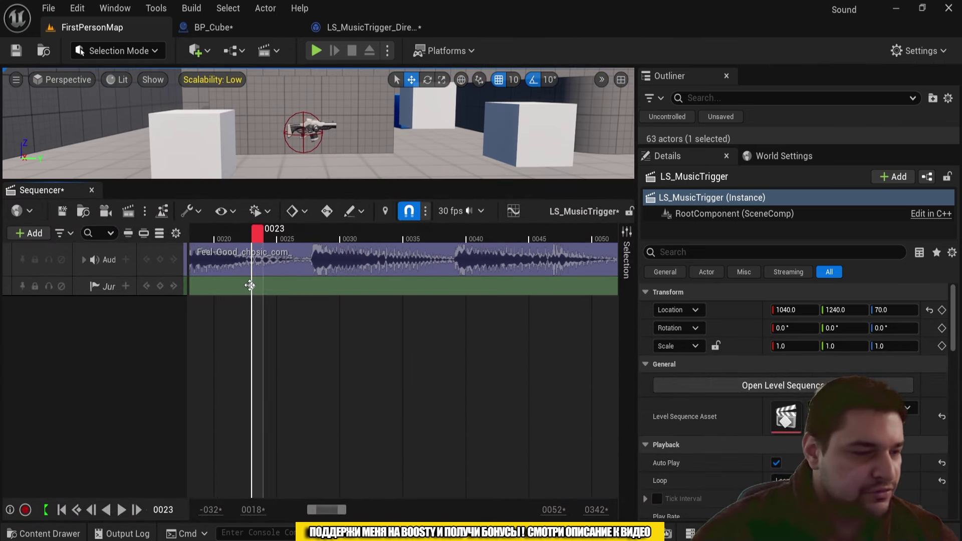
ctrl+scroll(253, 283, up, 5)
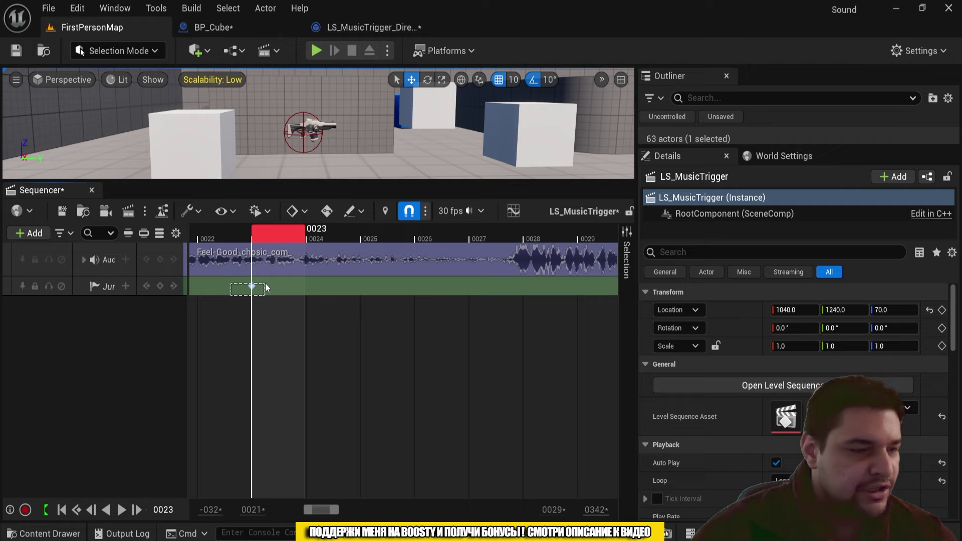
click(266, 287)
Step: Paste a copy of the jump key at frame 0012 and test-play the jumping cubes
ctrl+scroll(253, 285, down, 8)
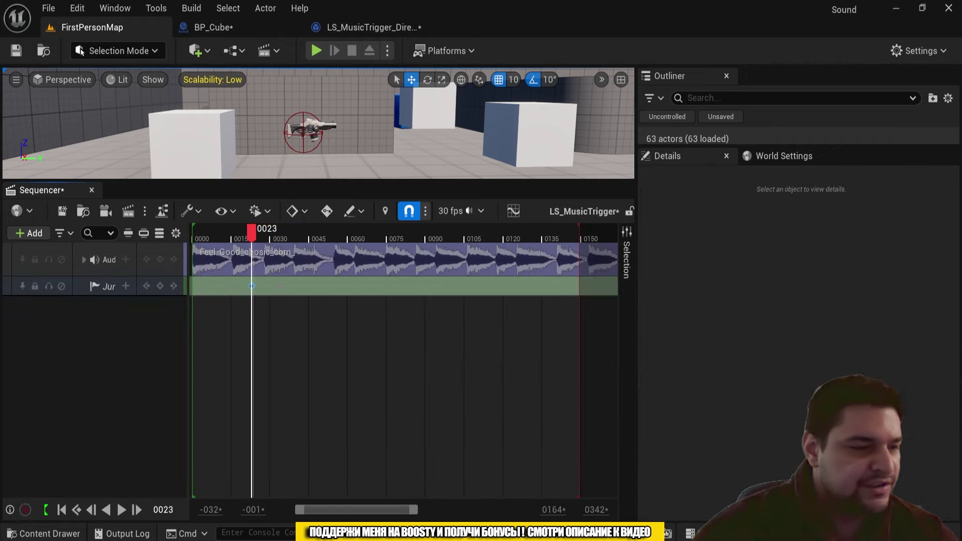
ctrl+scroll(280, 287, down, 3)
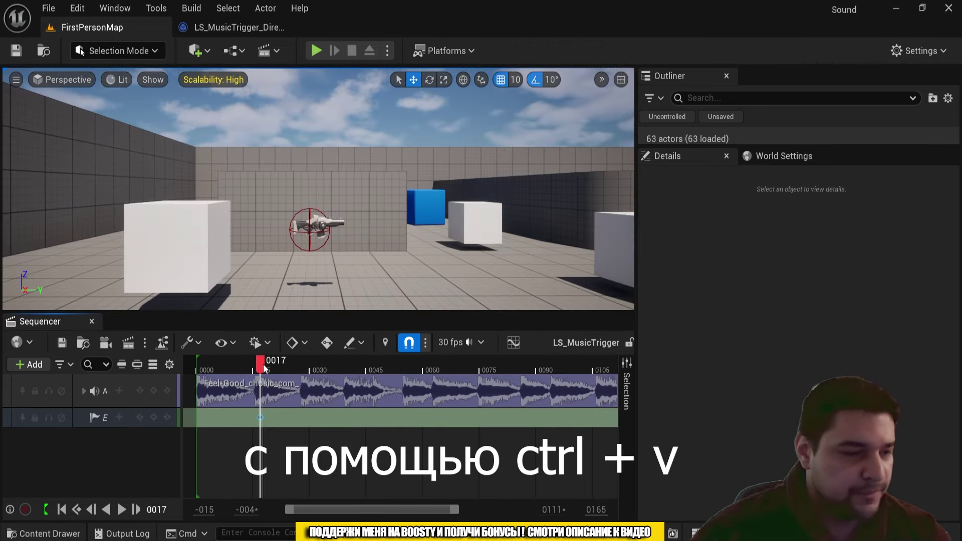
drag(263, 368, 242, 368)
key(ctrl+v)
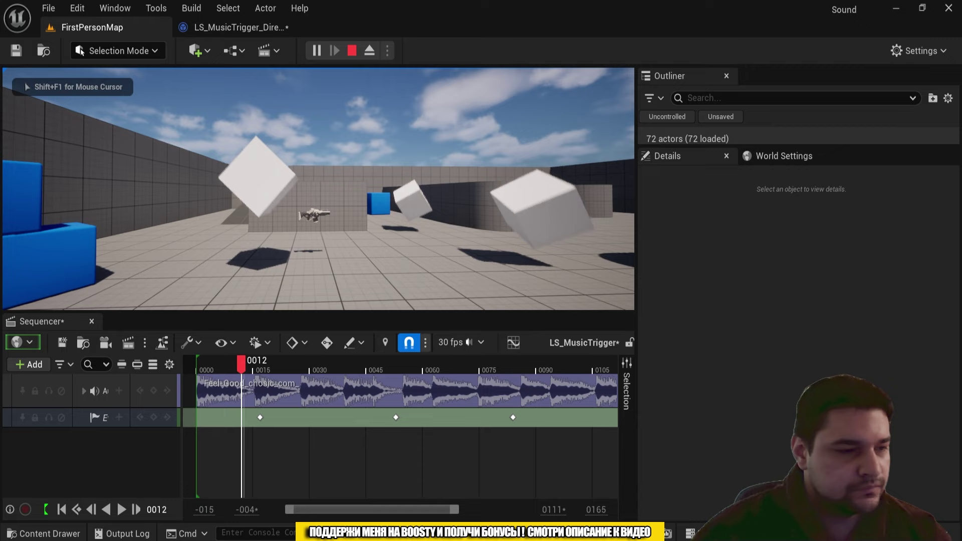
key(Escape)
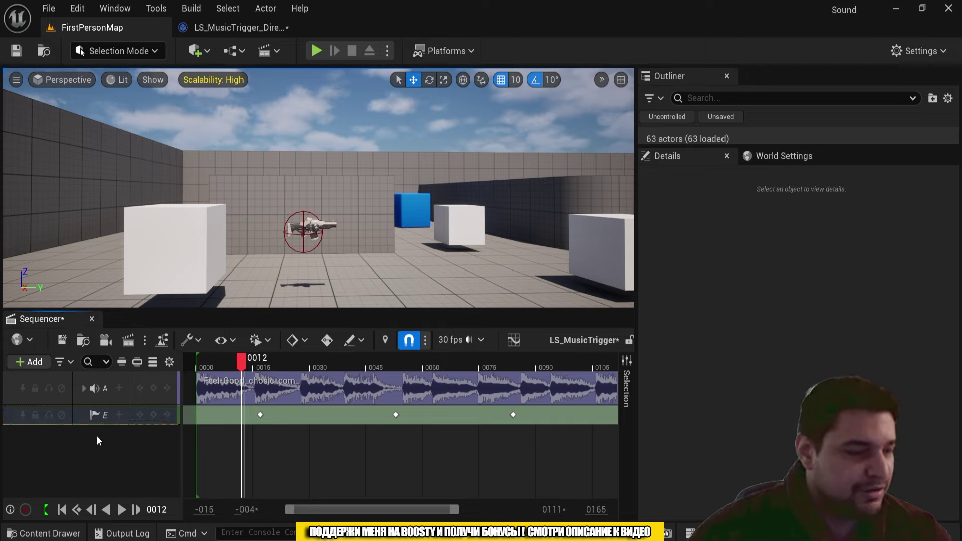
Step: Add a Trigger event track to LS_MusicTrigger and name it EventChangeColor
drag(183, 428, 259, 430)
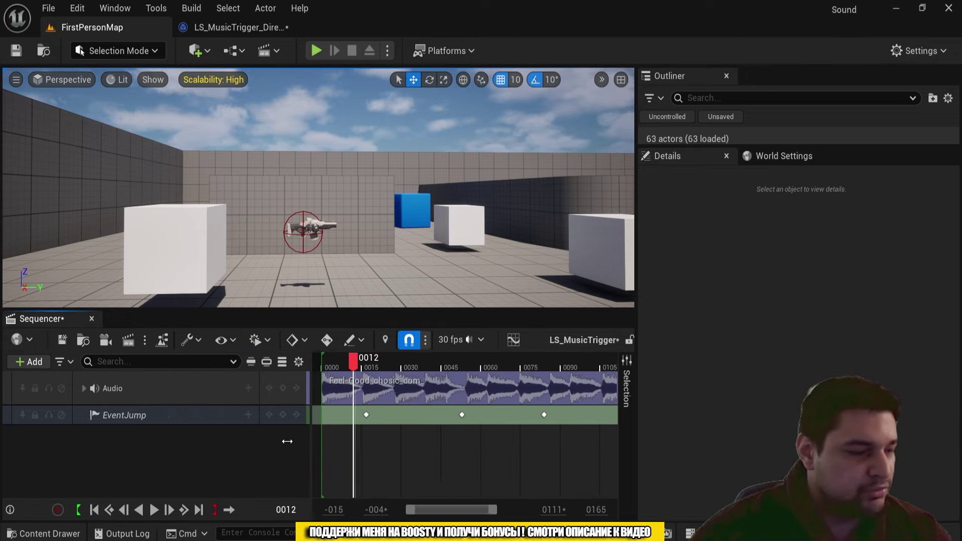
right_click(99, 454)
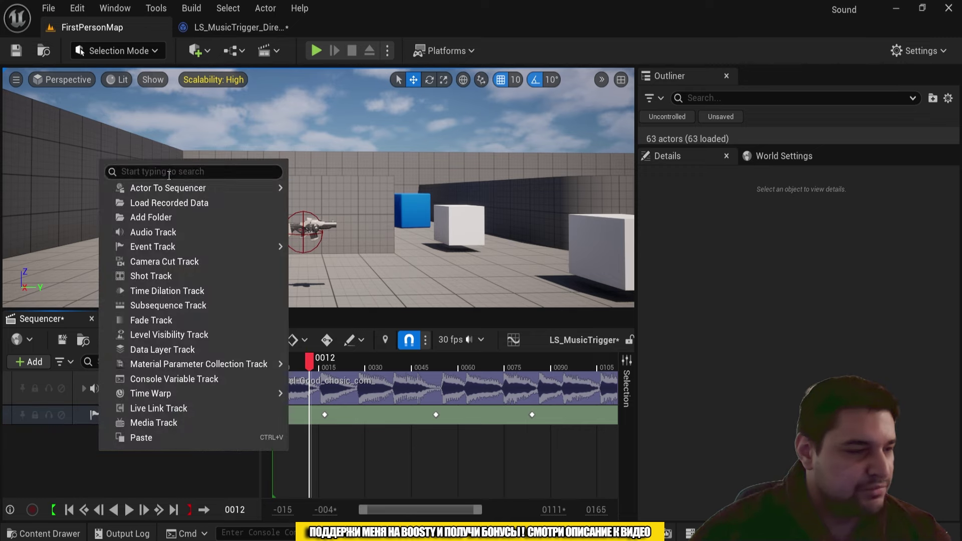
text(Trigg)
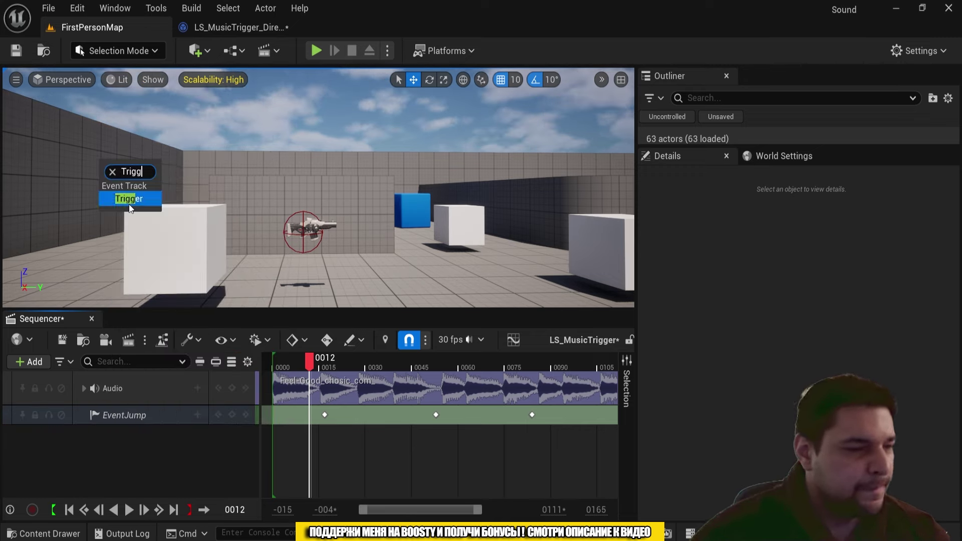
click(129, 200)
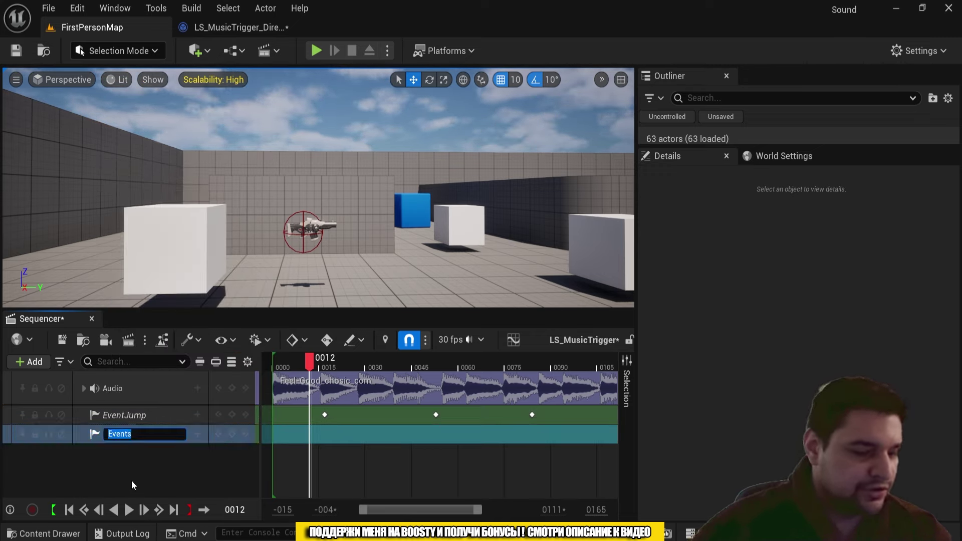
text(EventCha)
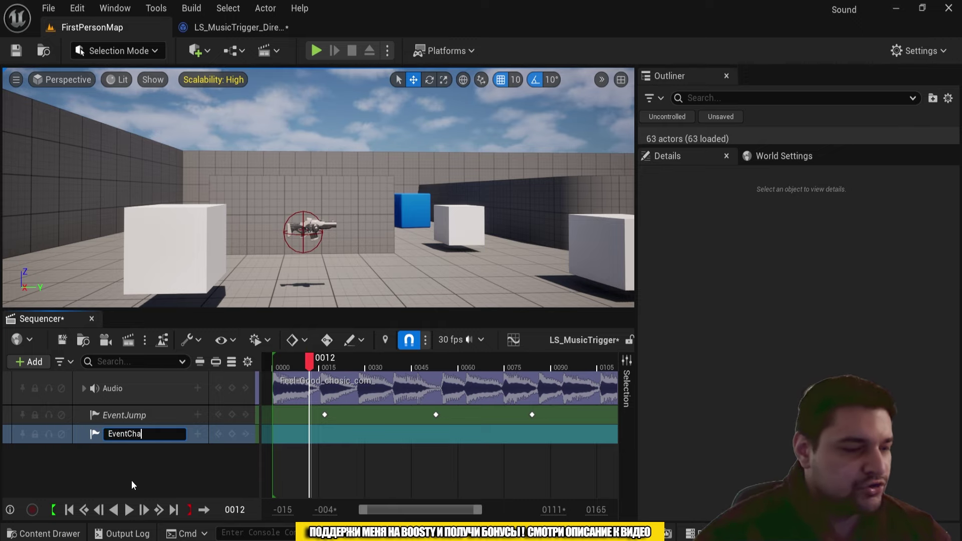
text(ngeColor)
key(Return)
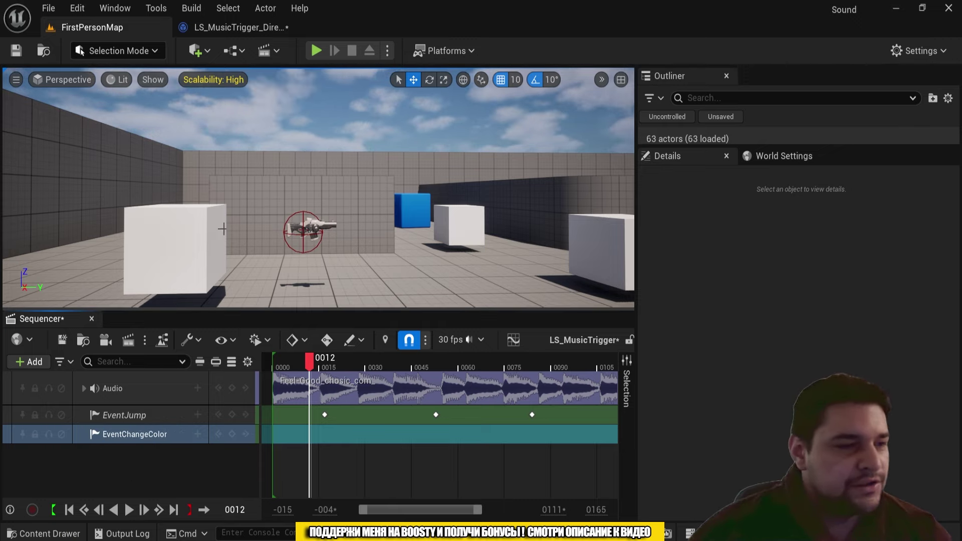
key(ctrl+space)
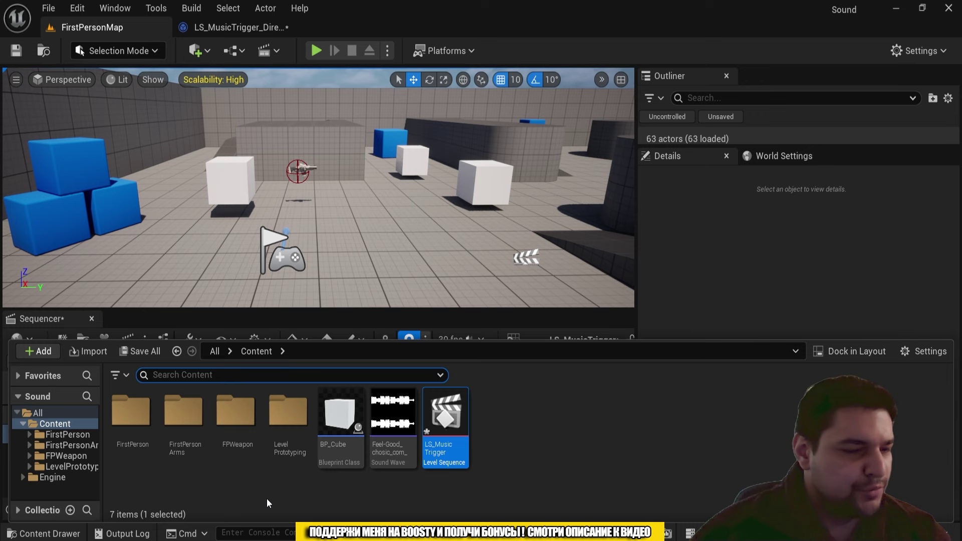
Step: In BP_Cube's Event Graph, add a custom event named ChangeColorToRed
click(341, 416)
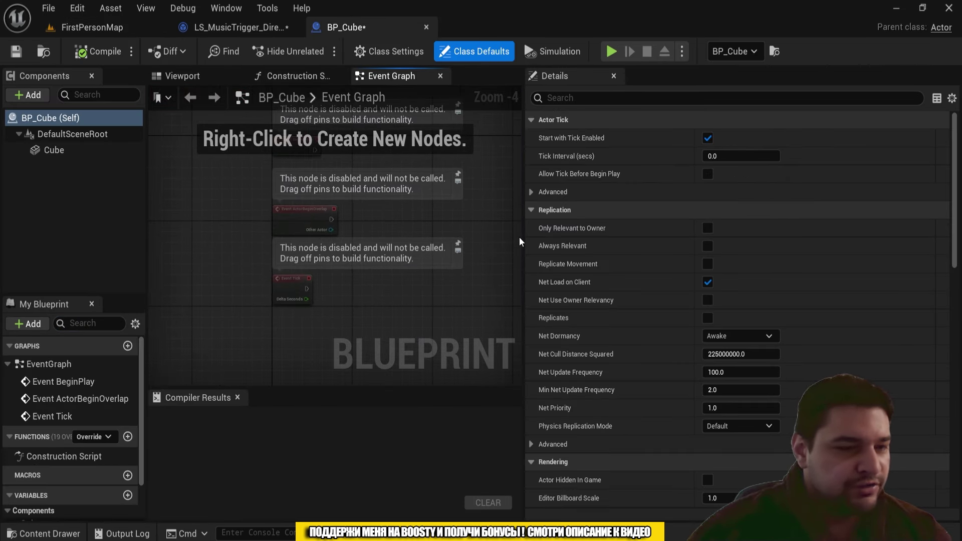
drag(521, 242, 651, 250)
scroll(299, 281, up, 2)
right_click(299, 282)
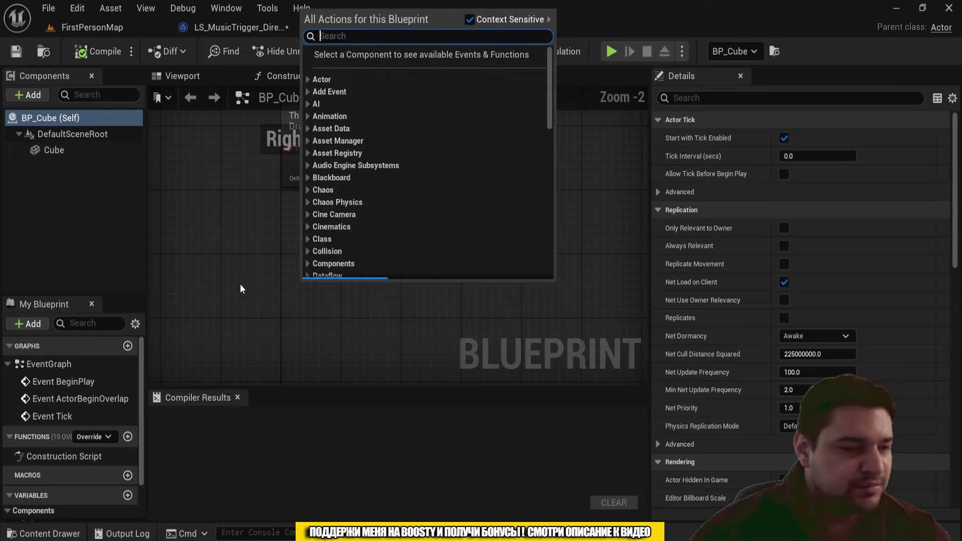
text(custom)
key(Return)
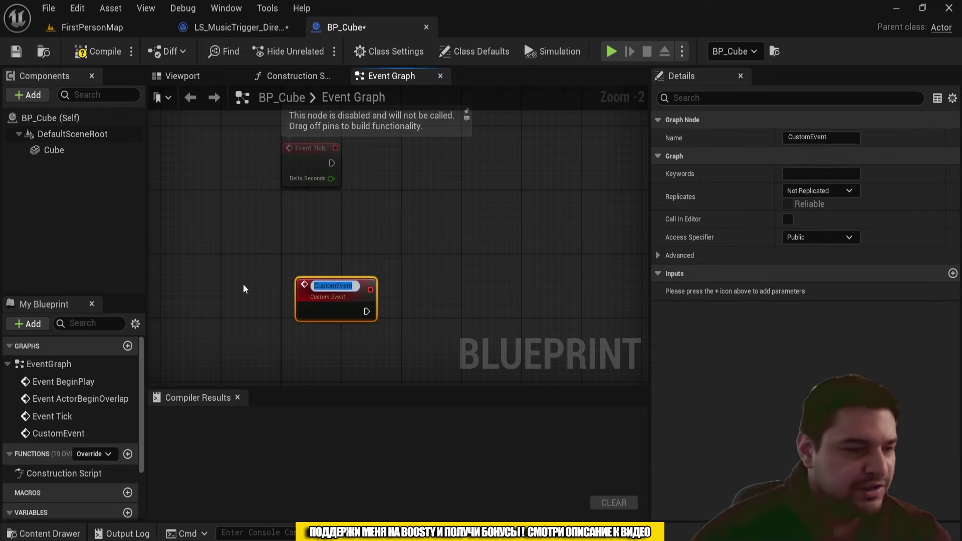
scroll(242, 283, up, 1)
text(ChangeCo)
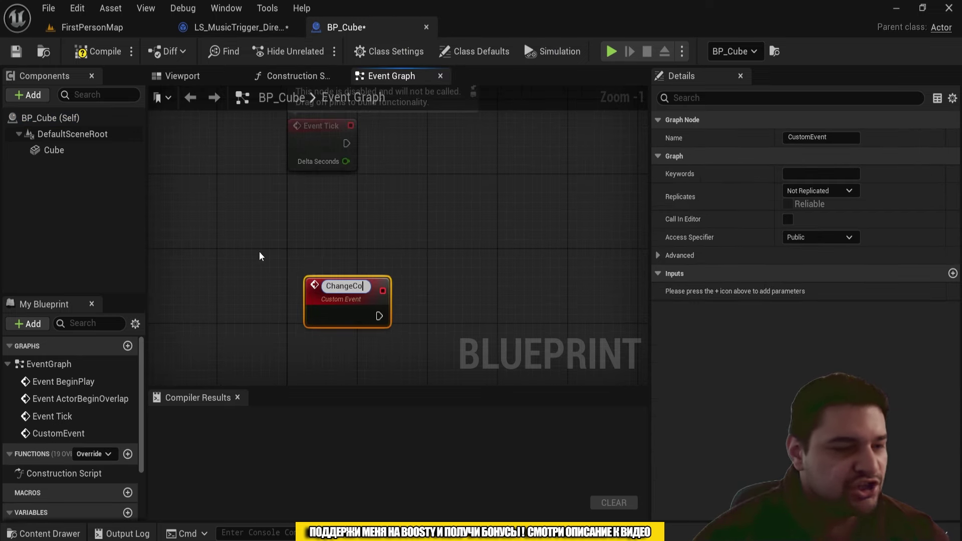
text(lorToRed)
key(Return)
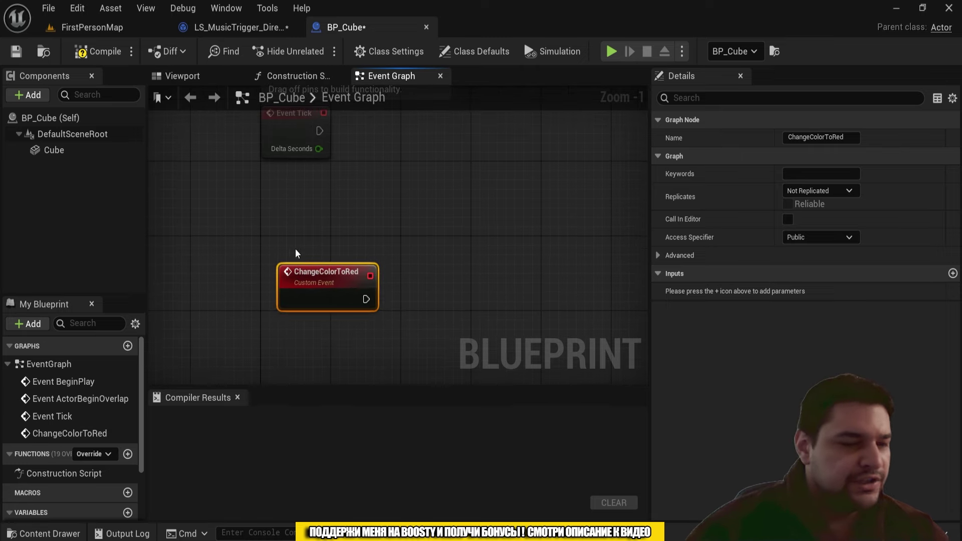
Step: Have ChangeColorToRed run Set Material on Cube with BasicAsset01
mouse_move(56, 151)
mouse_down()
mouse_move(333, 191)
mouse_move(451, 250)
mouse_up()
text(Set materi)
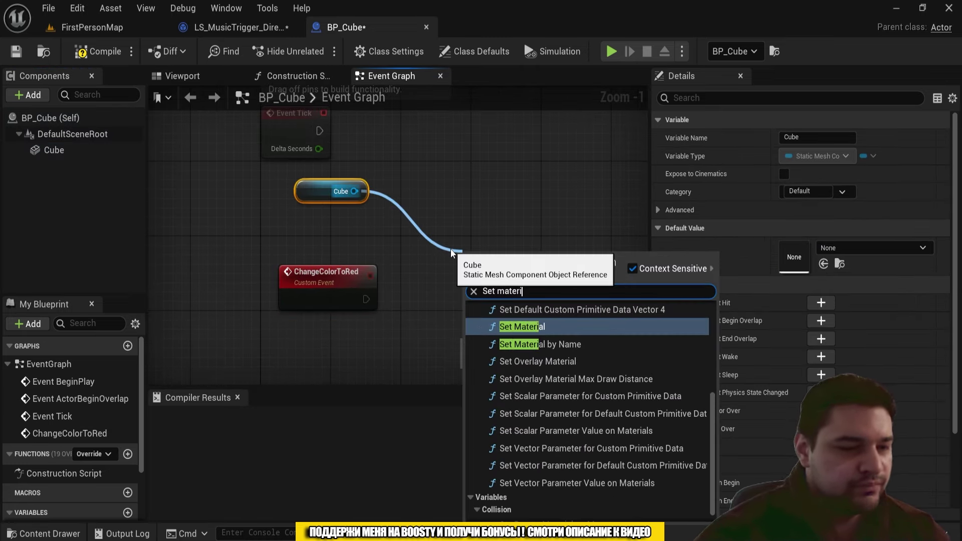
click(557, 329)
drag(366, 296, 472, 279)
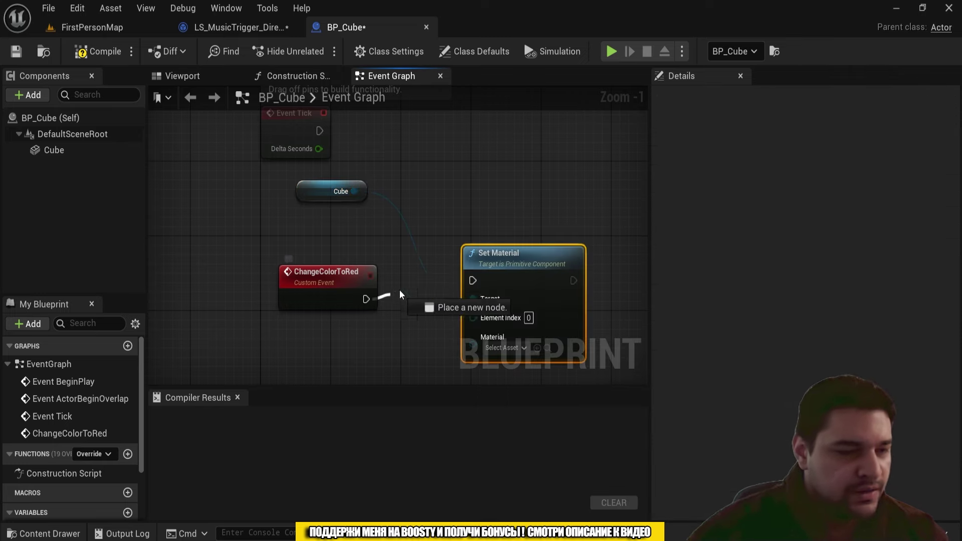
right_drag(347, 382, 298, 302)
click(459, 268)
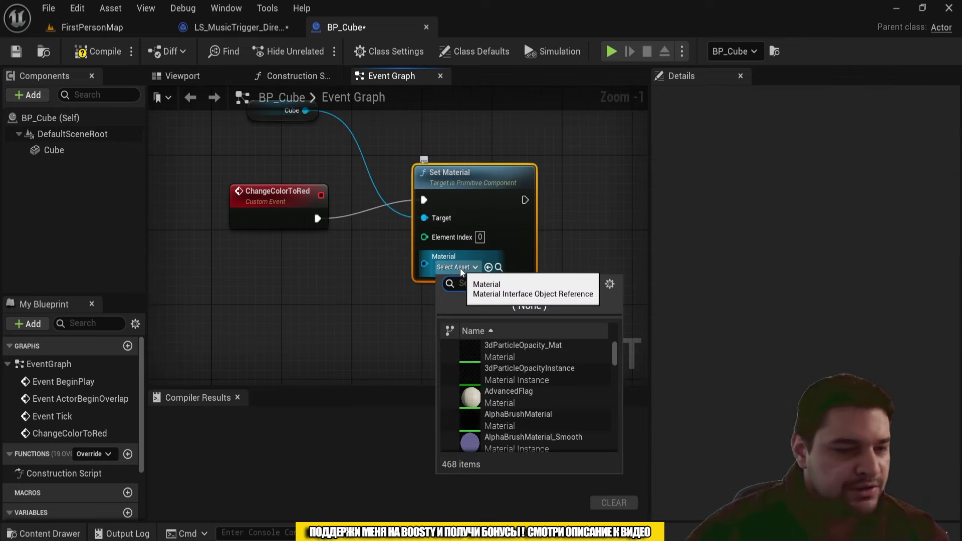
scroll(527, 384, down, 3)
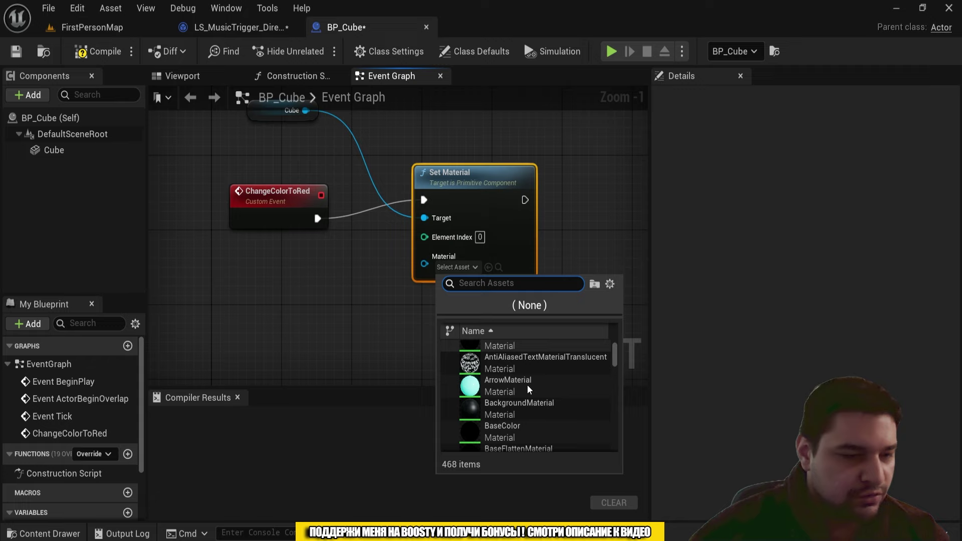
scroll(527, 385, down, 3)
click(515, 374)
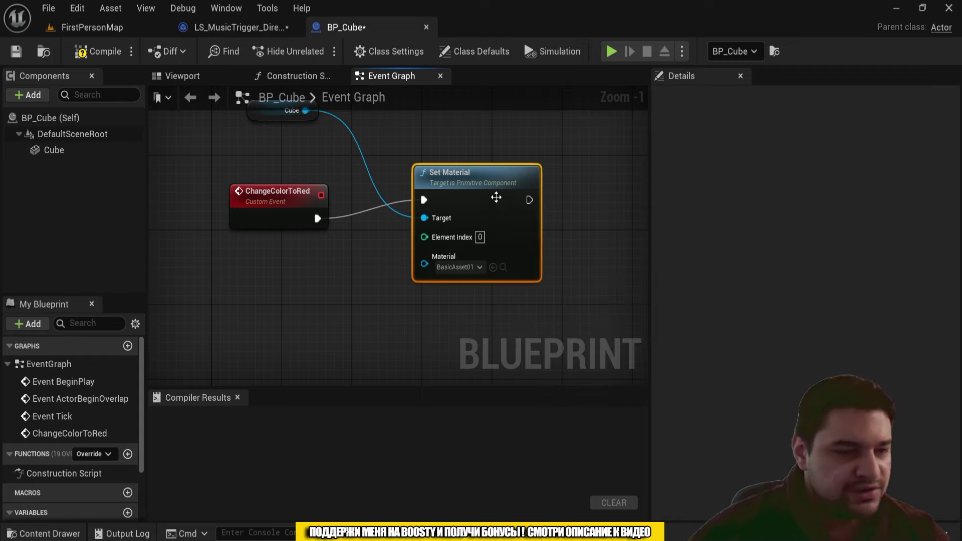
drag(481, 190, 516, 199)
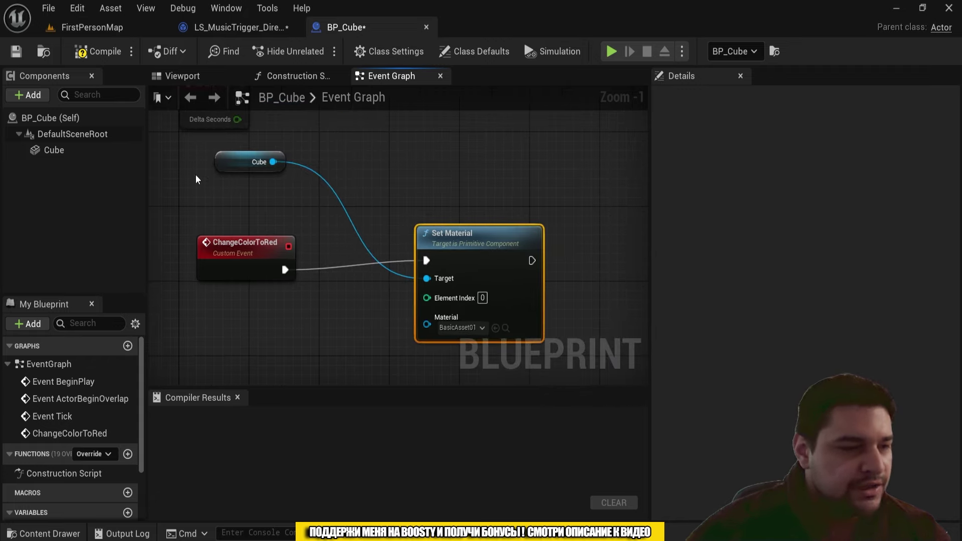
click(248, 170)
click(276, 241)
scroll(276, 240, down, 2)
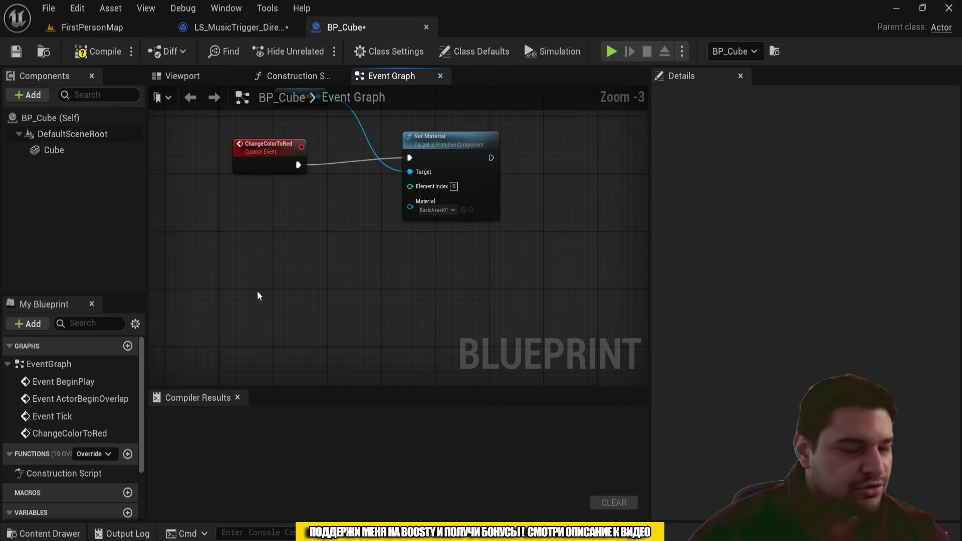
Step: Add a ChangeColorToWhite custom event and paste a copy of the Set Material node
right_click(257, 290)
text(Custom)
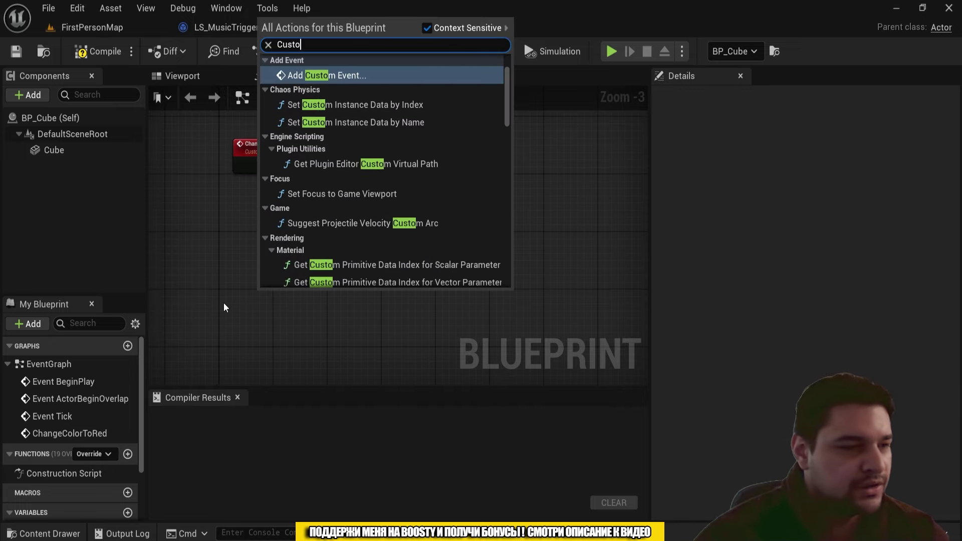
key(Return)
text(Chan)
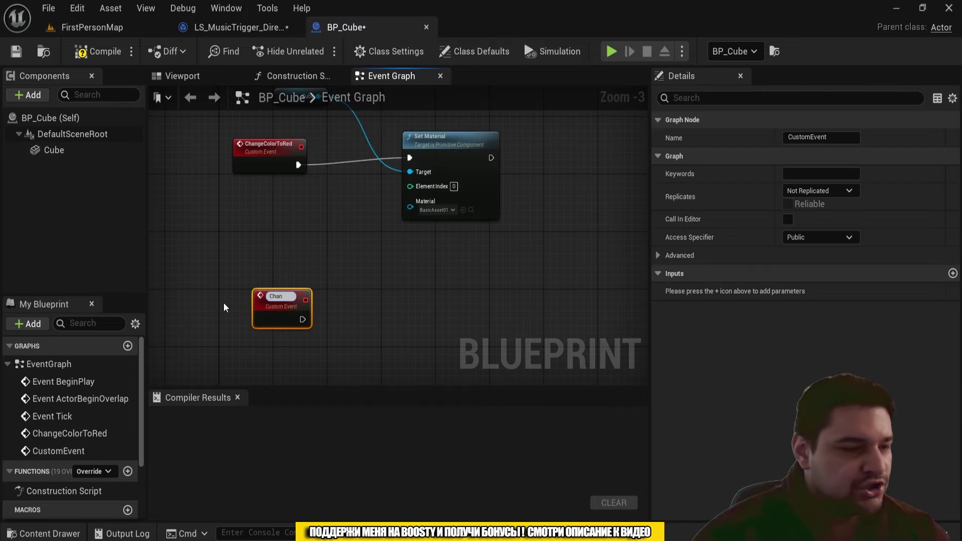
text(geColorToWhite)
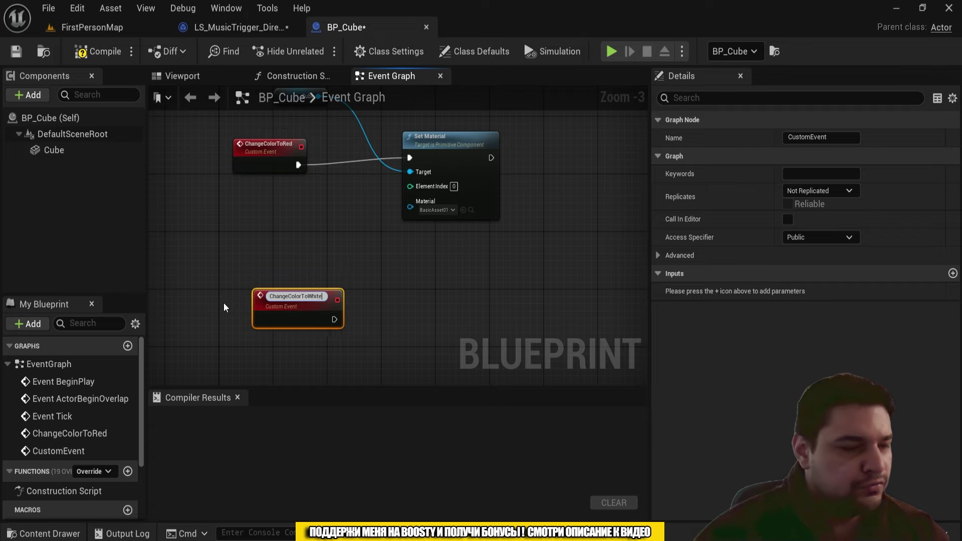
key(Return)
right_drag(291, 111, 288, 121)
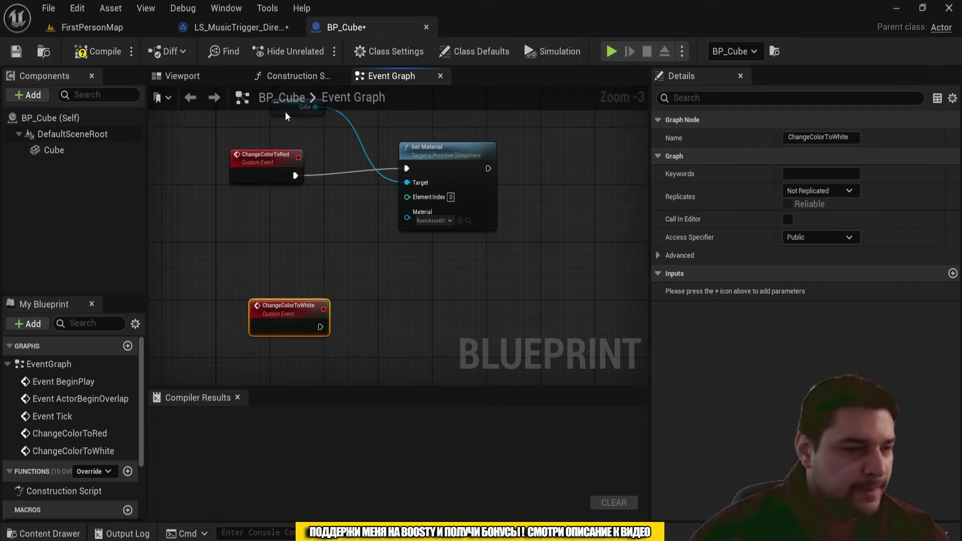
drag(284, 111, 283, 235)
click(444, 162)
key(ctrl+c)
key(ctrl+v)
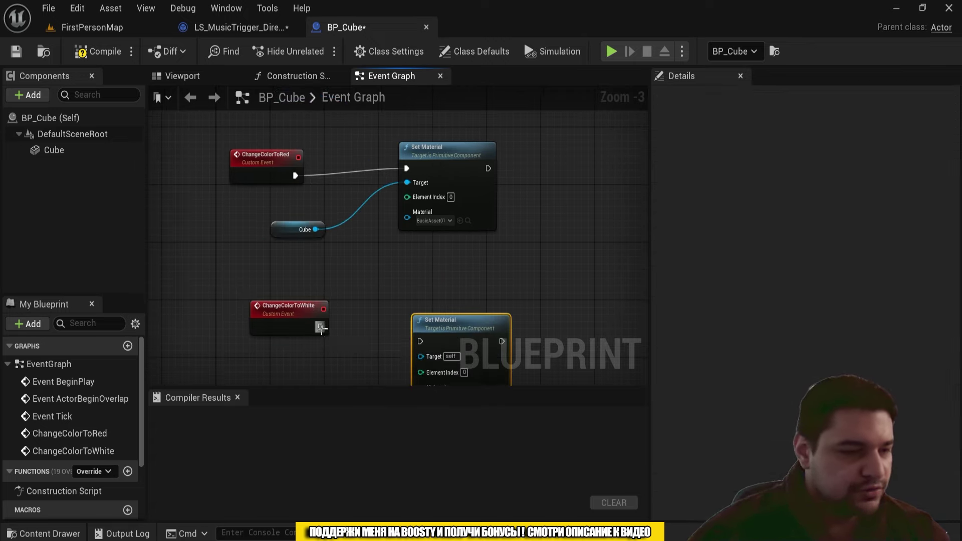
Step: Wire ChangeColorToWhite and Cube into the second Set Material, choose BaseMaterial, and compile
drag(321, 328, 401, 334)
click(316, 326)
drag(321, 328, 422, 341)
right_drag(338, 253, 325, 199)
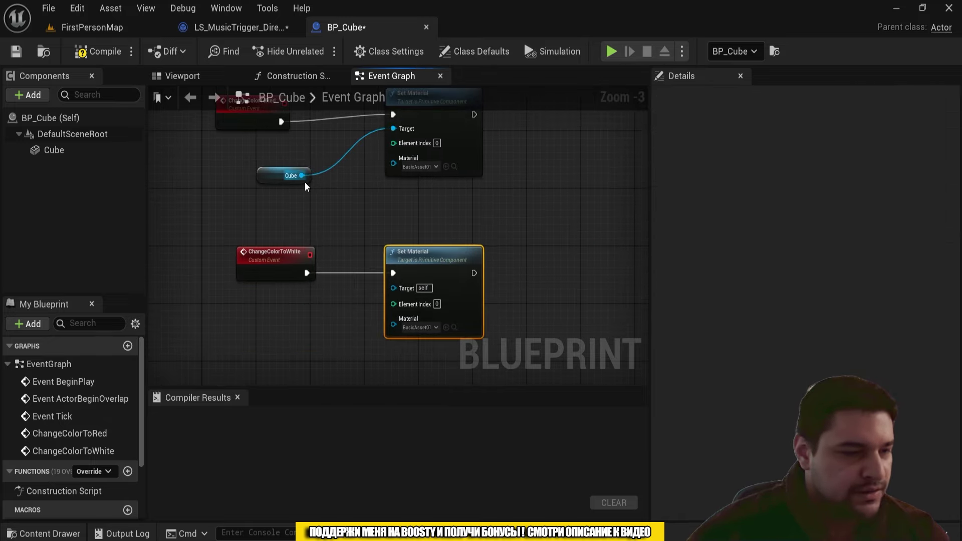
drag(301, 176, 393, 288)
right_drag(421, 325, 403, 288)
click(404, 288)
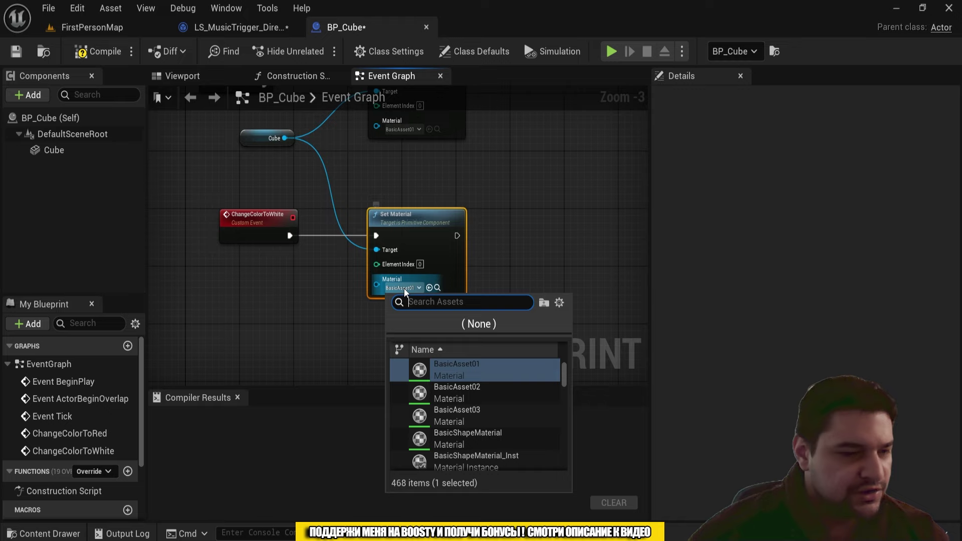
scroll(462, 384, up, 3)
click(478, 411)
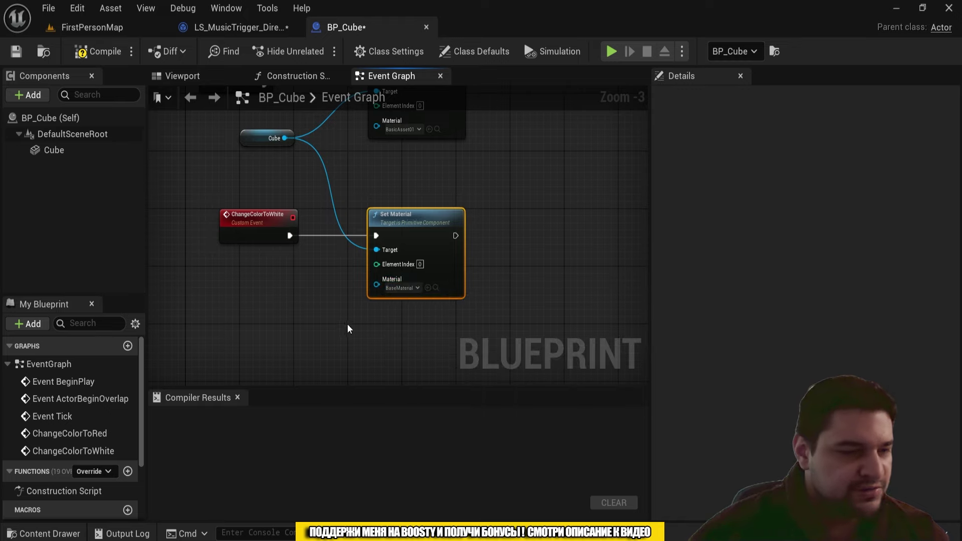
click(103, 52)
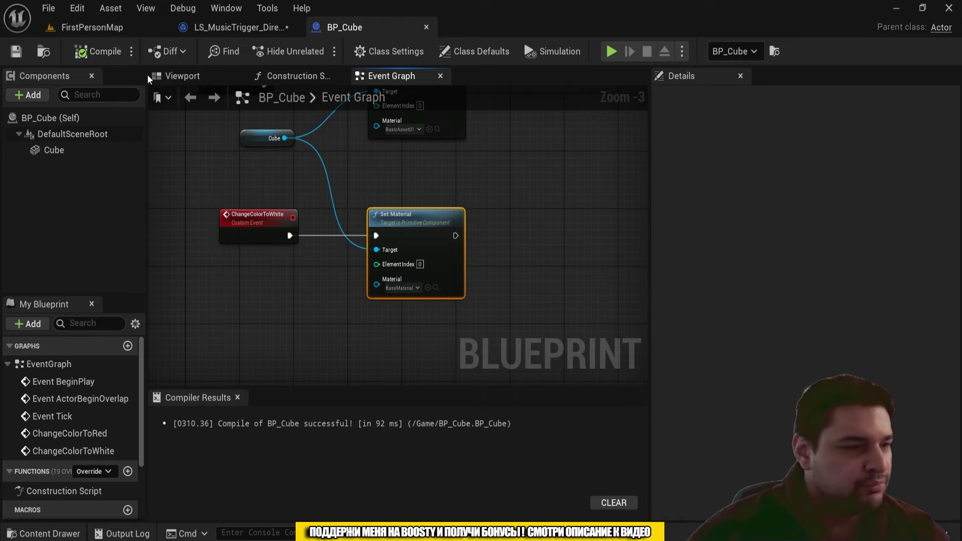
Step: Select the cube-finding nodes in the director blueprint, then open LS_MusicTrigger's EventChangeColor track
click(218, 29)
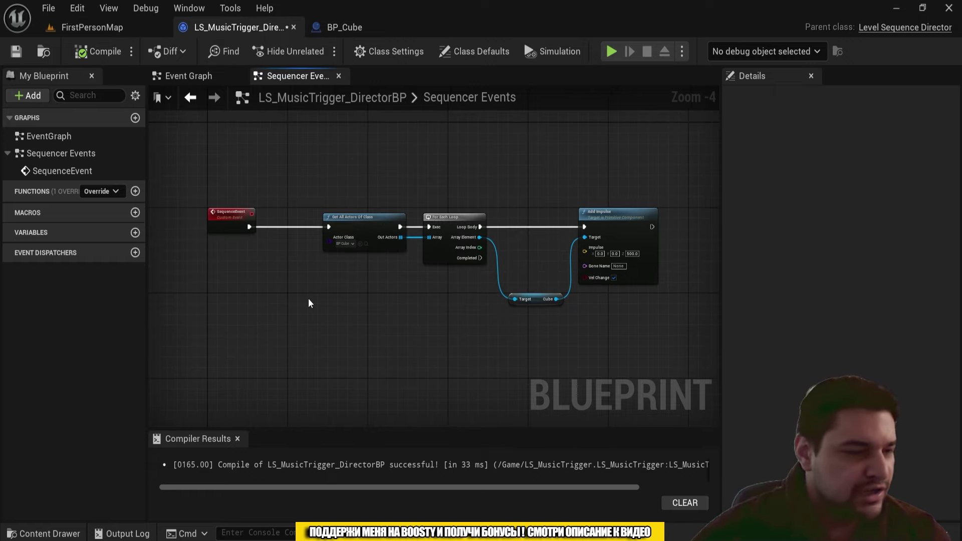
drag(303, 159, 524, 317)
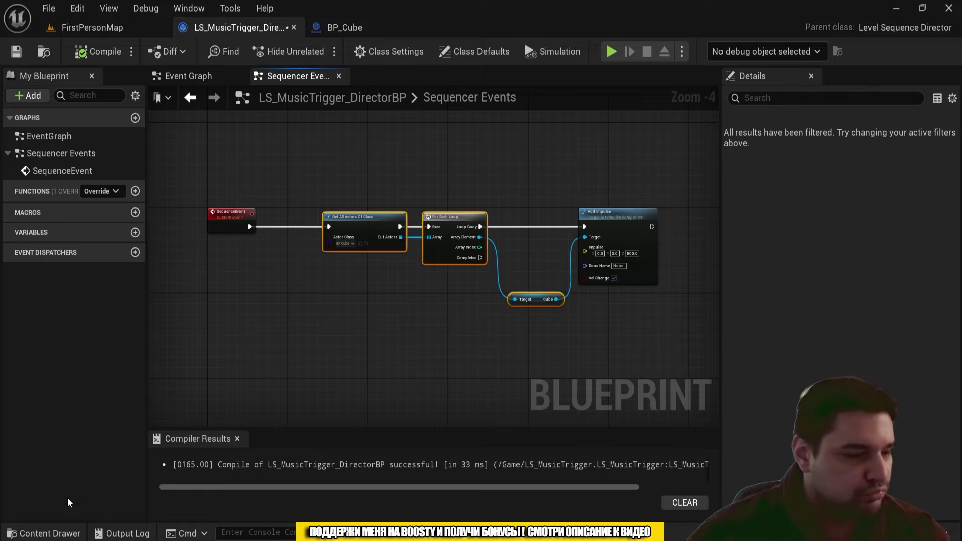
click(57, 537)
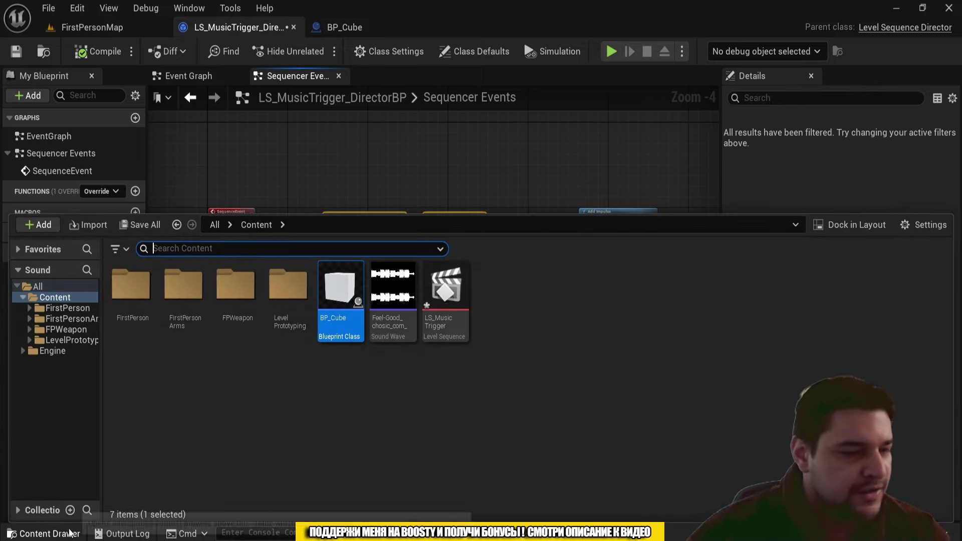
double_click(453, 338)
click(145, 419)
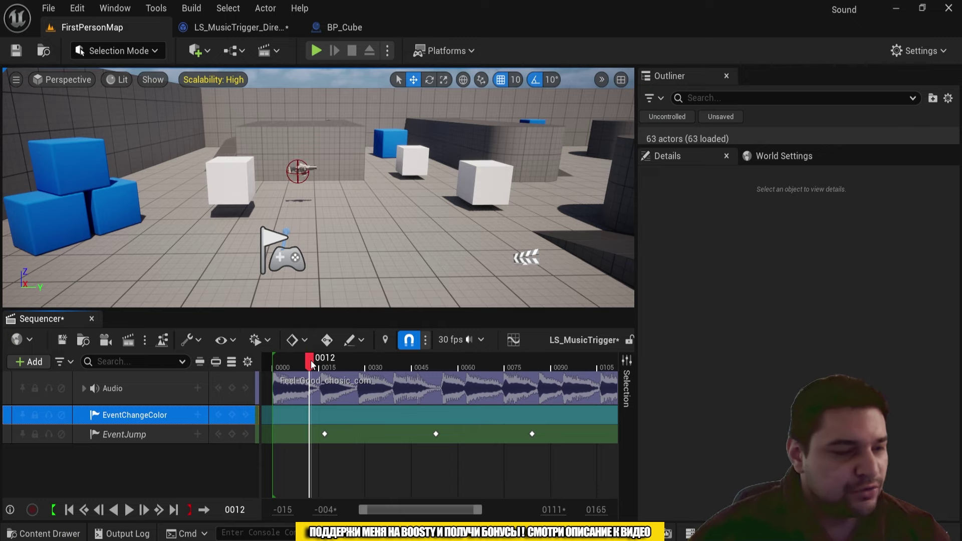
Step: Add an EventChangeColor key at frame 0009 and wire pasted Get All Actors nodes to SequenceEvent_0
drag(311, 364, 300, 365)
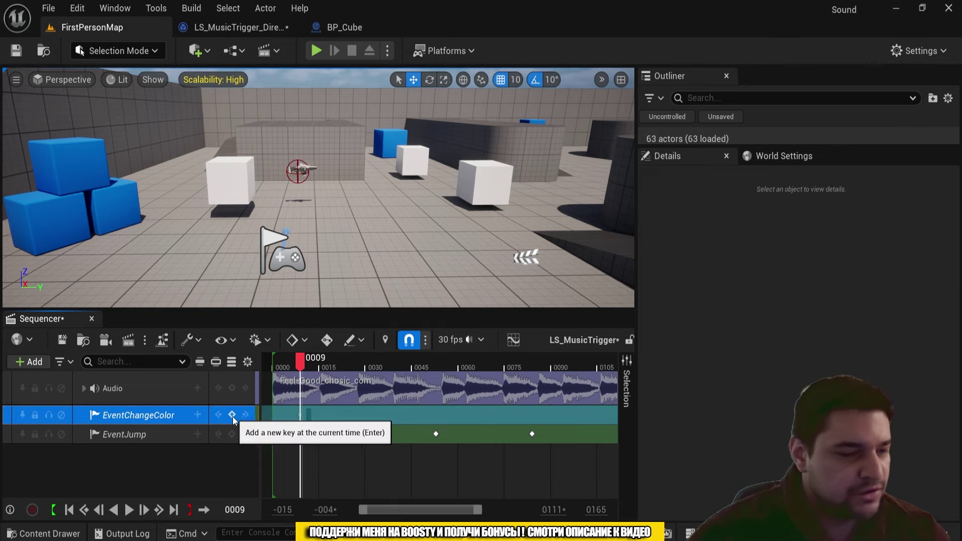
click(232, 414)
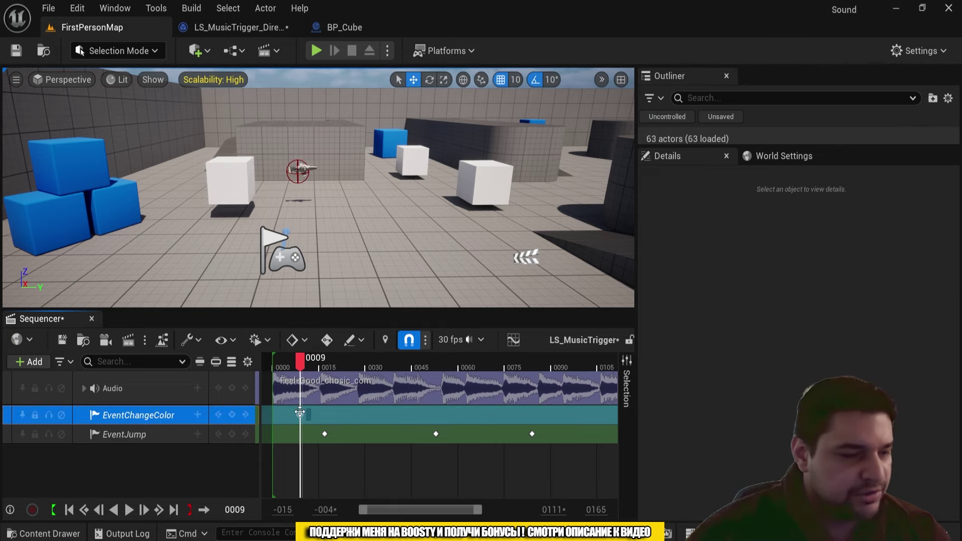
double_click(300, 411)
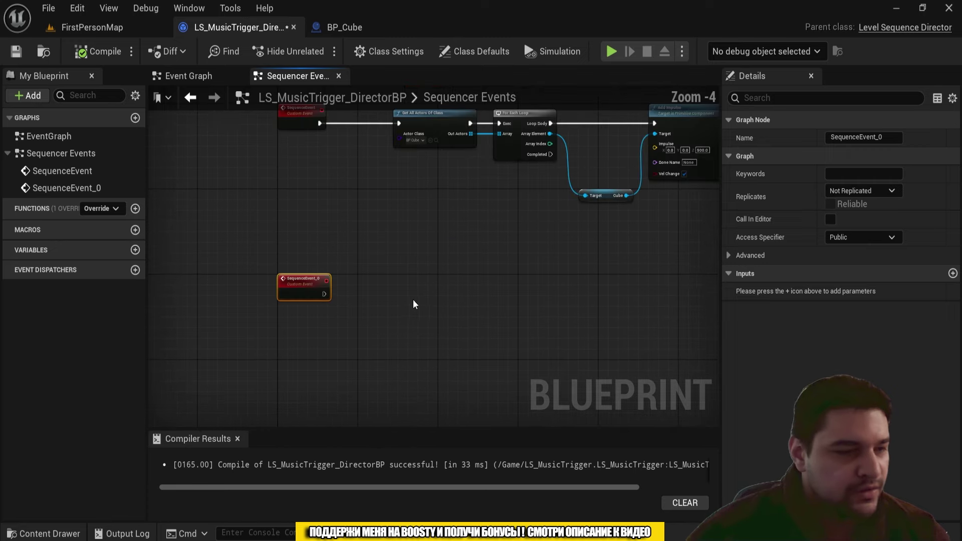
right_drag(413, 304, 361, 294)
key(ctrl+v)
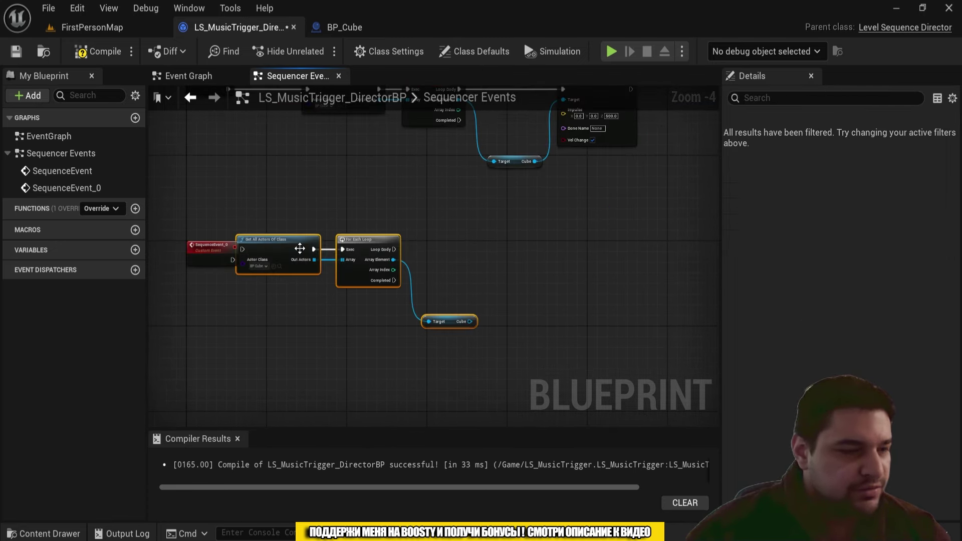
drag(300, 249, 340, 248)
scroll(248, 263, up, 2)
drag(225, 259, 297, 243)
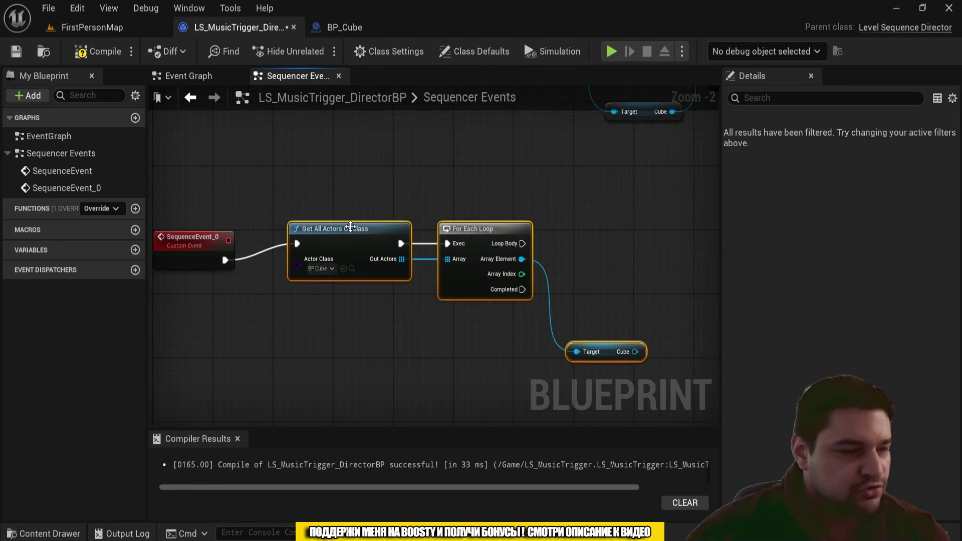
Step: Replace the leftover Target node with Change Color to Red on each cube, then save
right_drag(350, 226, 161, 207)
drag(461, 268, 399, 357)
key(Delete)
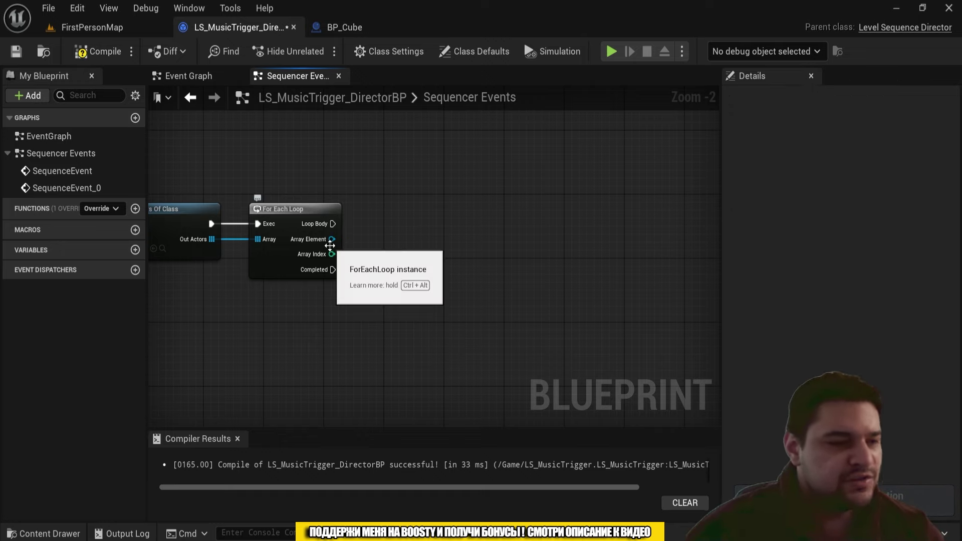
drag(331, 240, 433, 270)
text(Change)
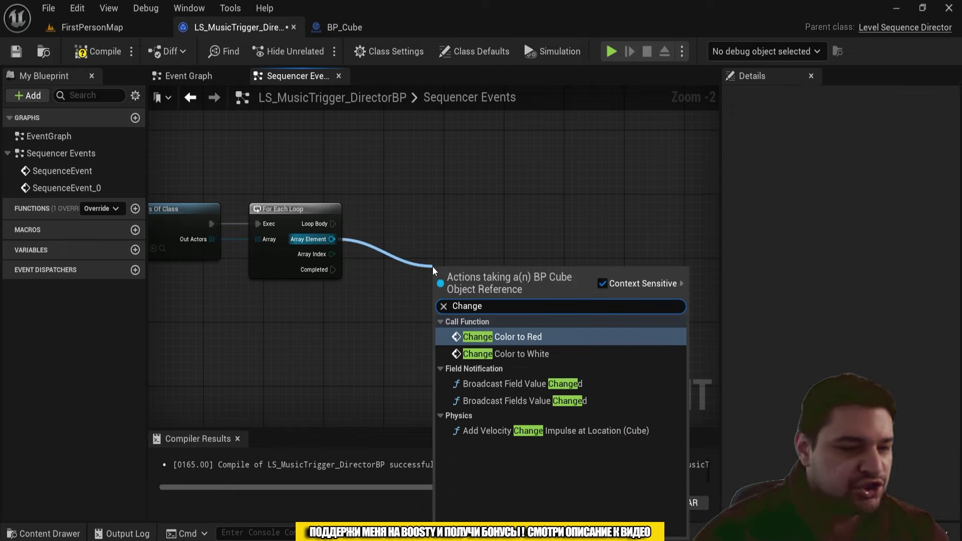
click(511, 337)
drag(477, 298, 478, 221)
drag(333, 224, 429, 228)
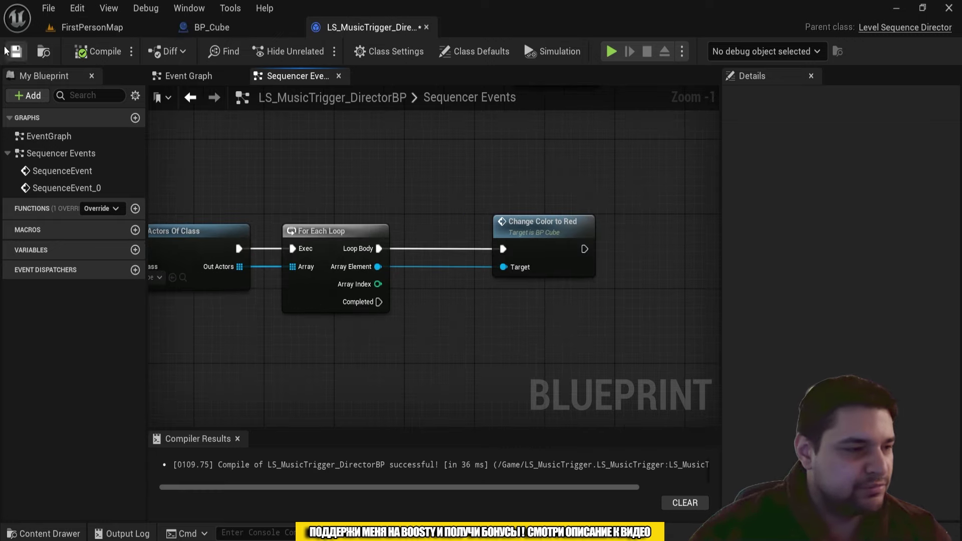
click(13, 55)
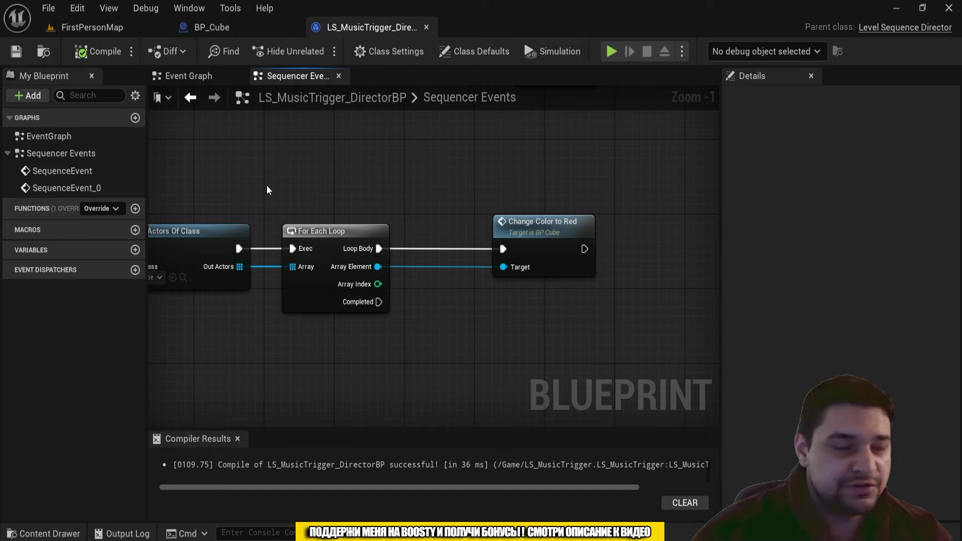
click(60, 533)
Step: Reopen LS_MusicTrigger and add a new Trigger event track
double_click(457, 340)
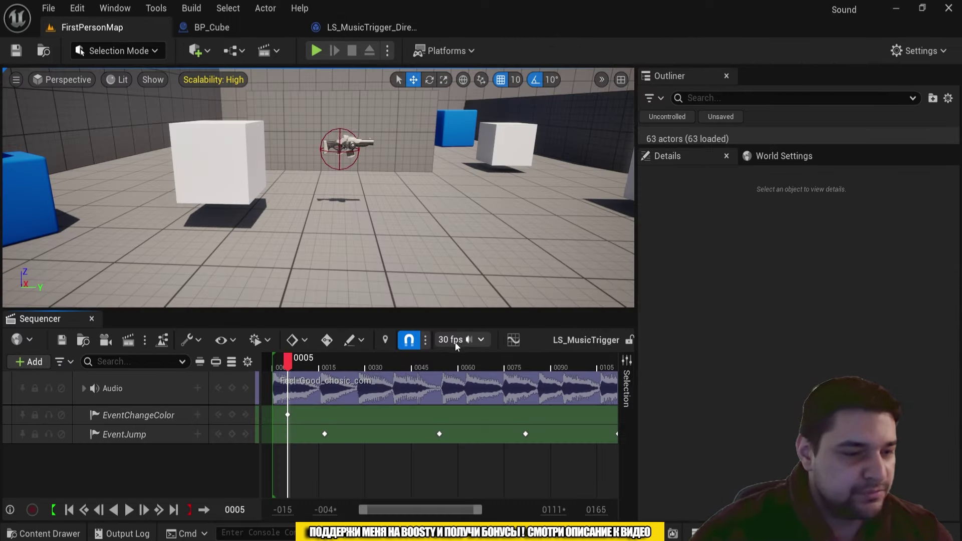
click(287, 414)
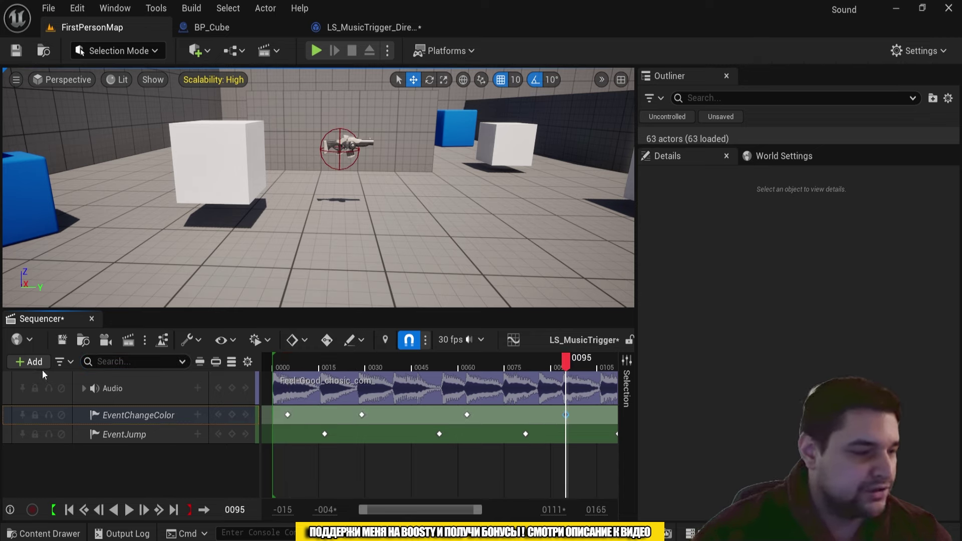
click(32, 362)
text(Tri)
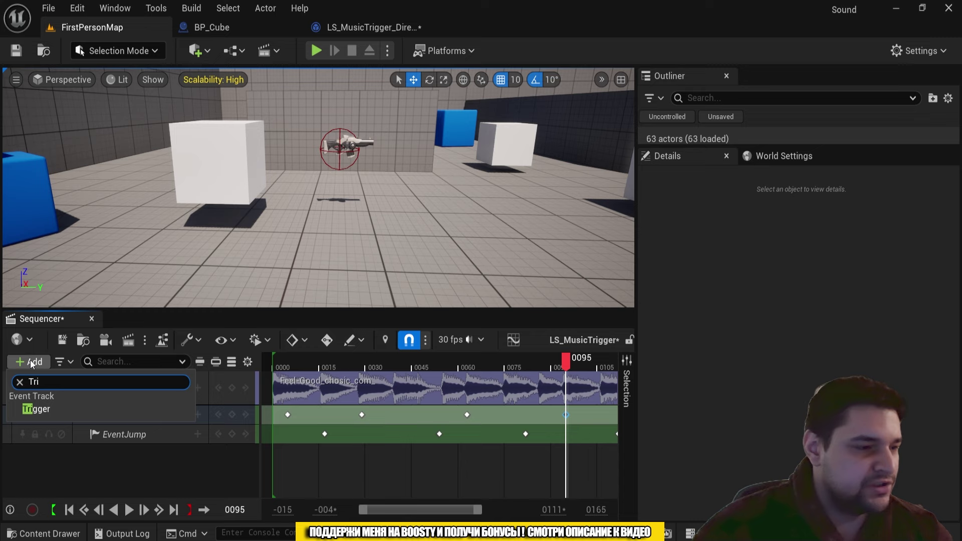
click(30, 409)
click(107, 419)
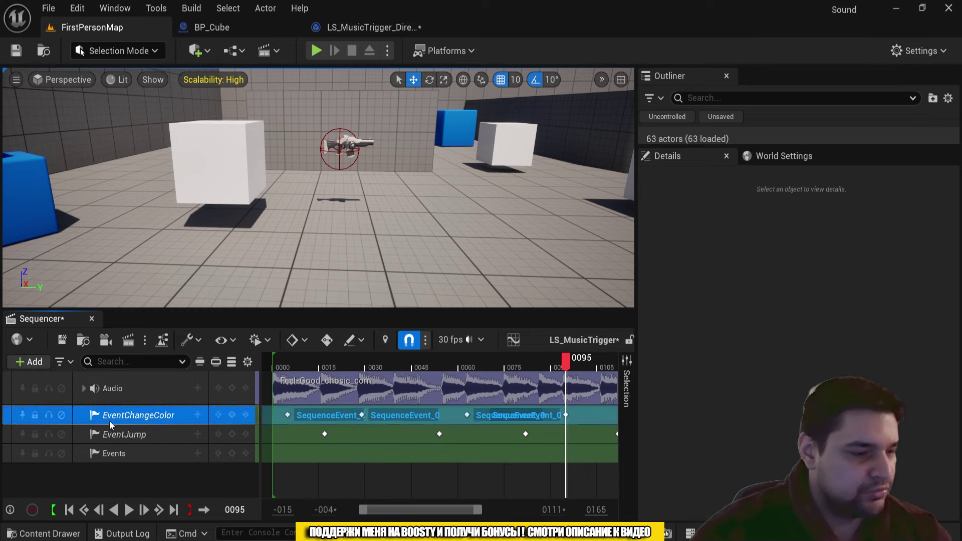
Step: Rename the new track EventChangeColorToWhite and add its first key at frame 0017
double_click(118, 452)
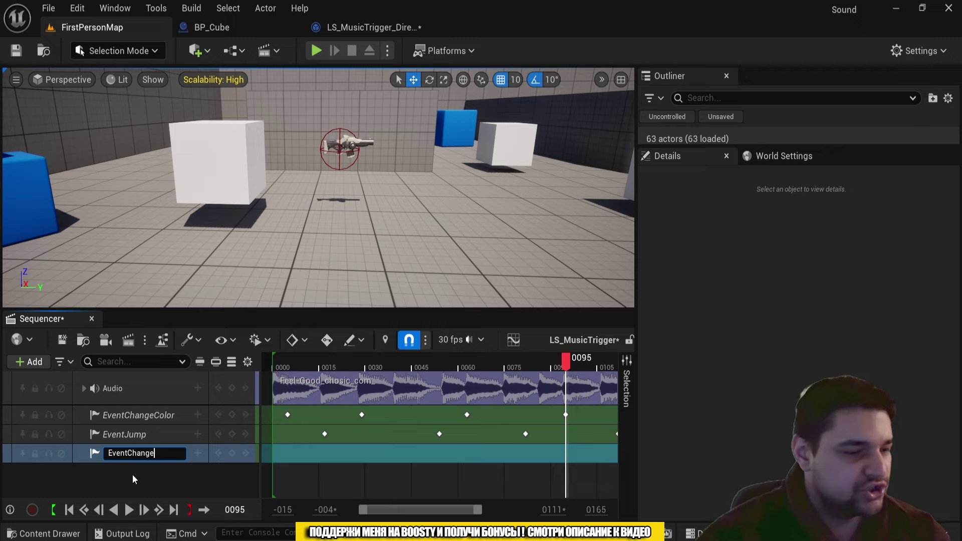
text(ColorToWh)
key(Return)
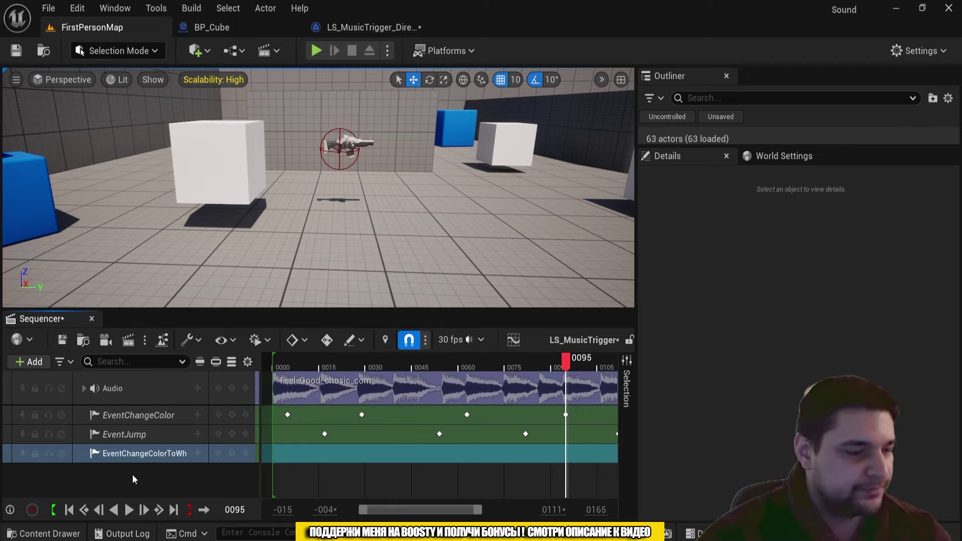
click(325, 360)
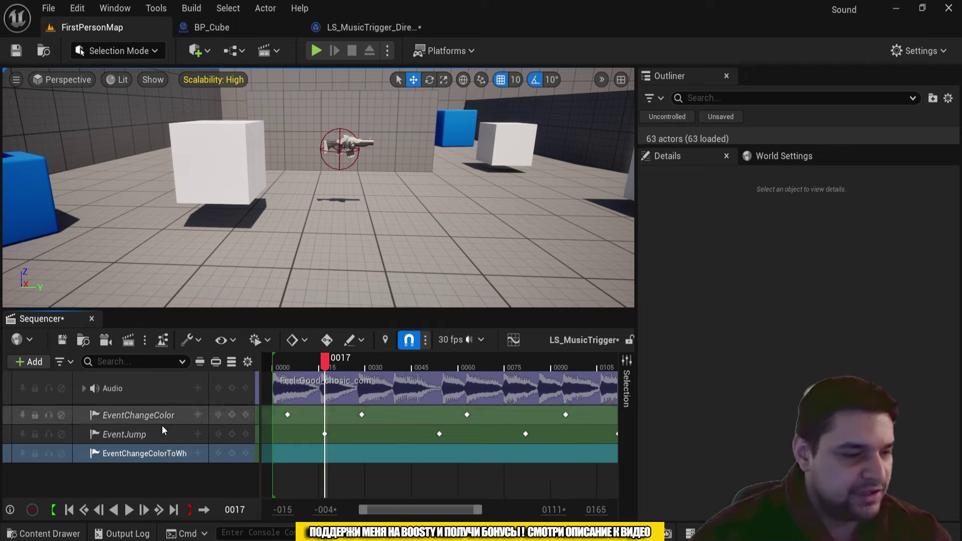
click(232, 453)
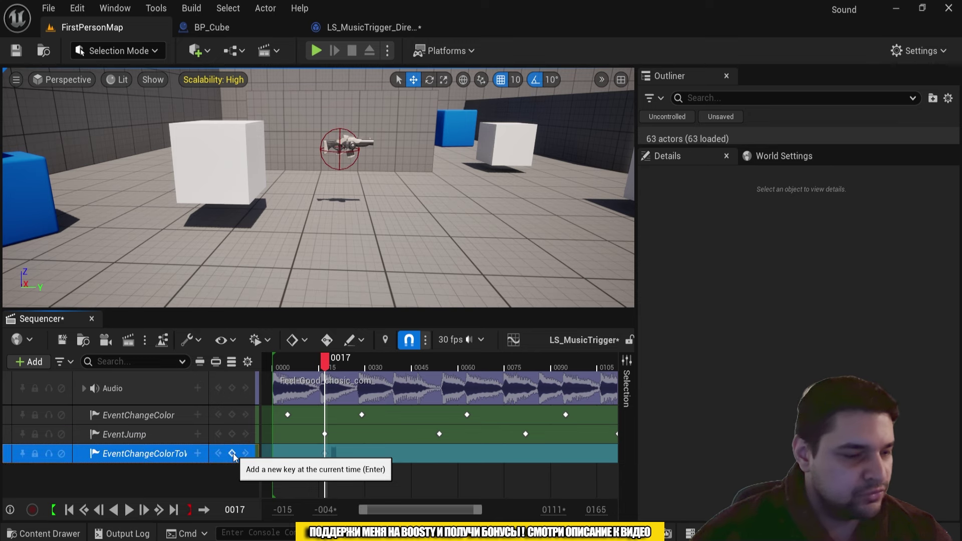
Step: Copy the Get All Actors and loop chain onto SequenceEvent_1 and wire it in
double_click(325, 453)
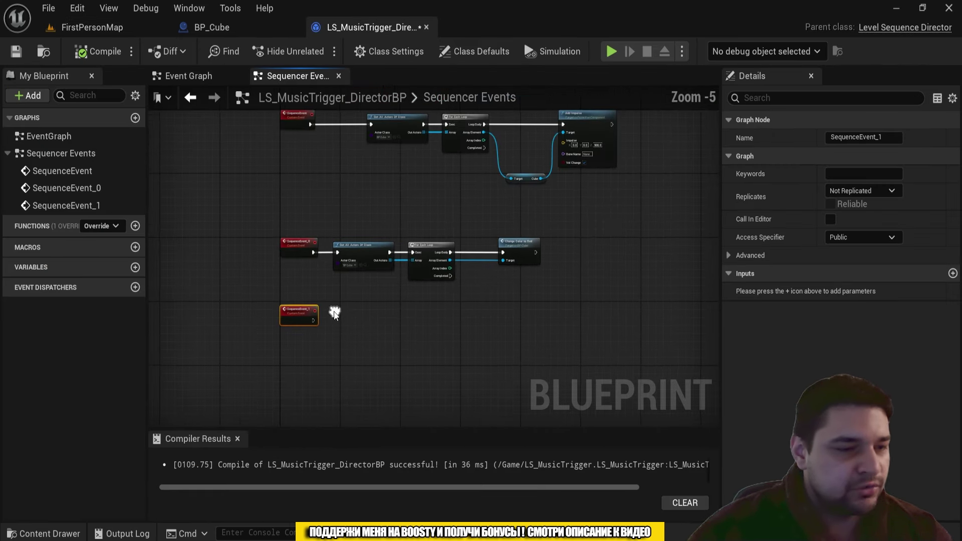
drag(323, 232, 563, 286)
key(ctrl+c)
key(ctrl+v)
scroll(290, 315, up, 2)
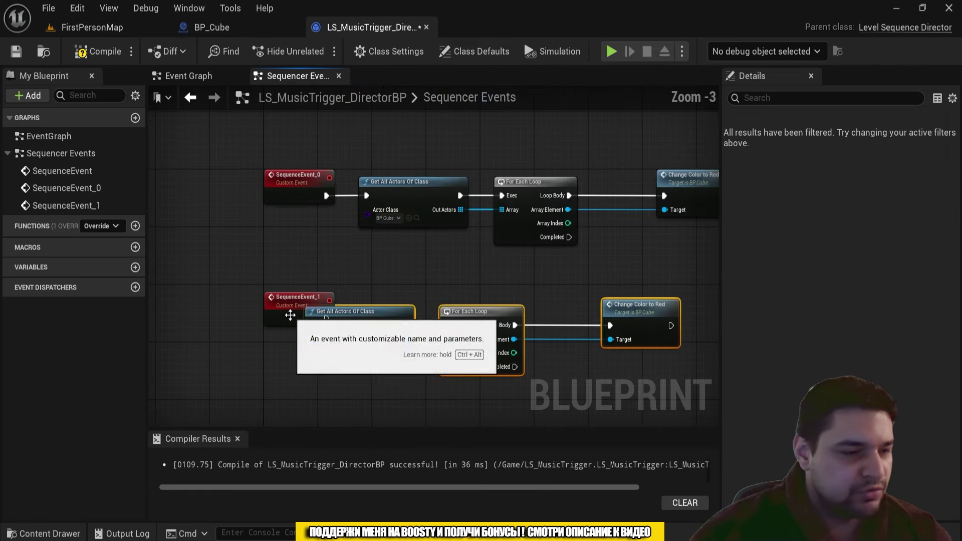
mouse_move(290, 315)
mouse_down()
mouse_move(221, 327)
mouse_move(312, 325)
mouse_up()
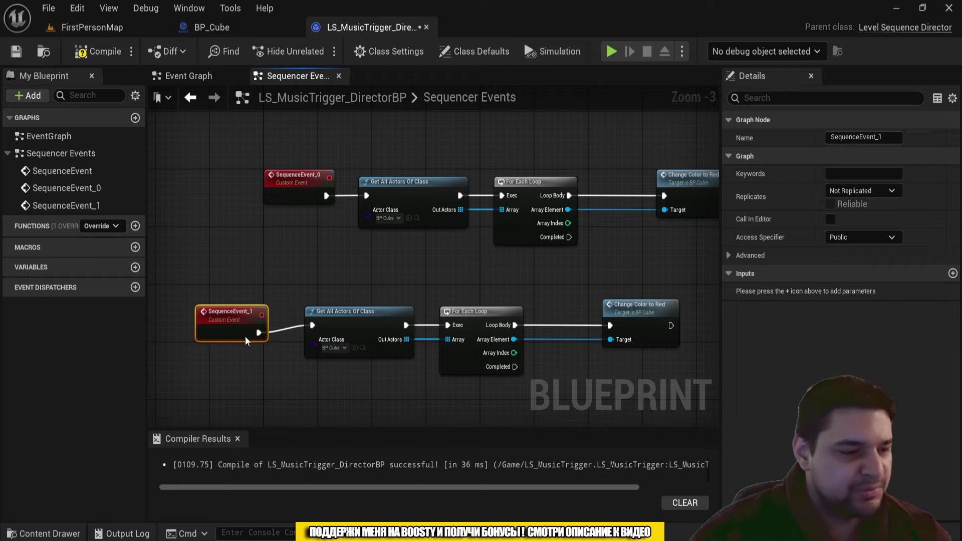
Step: Swap the pasted Change Color to Red for Change Color to White on the loop body, then compile
right_drag(616, 279, 520, 245)
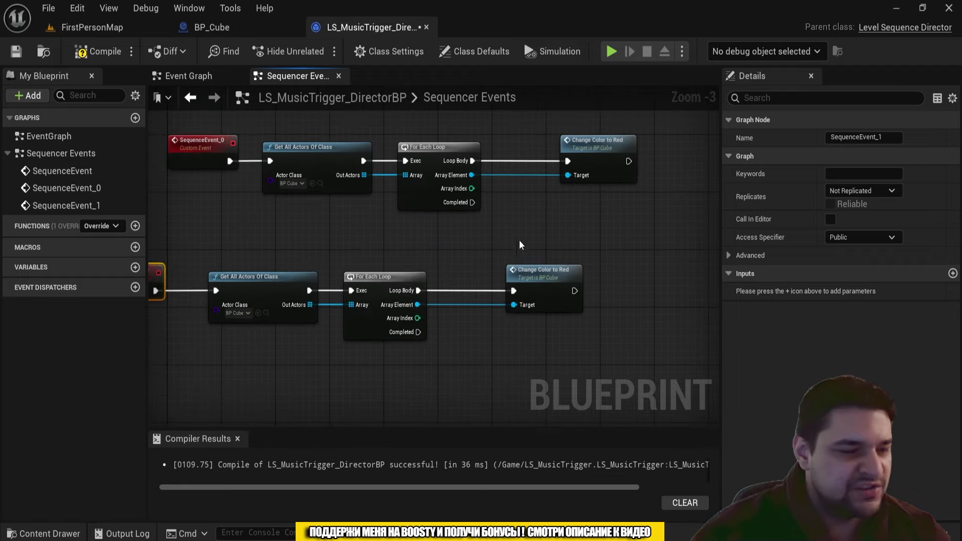
scroll(520, 244, up, 1)
click(547, 285)
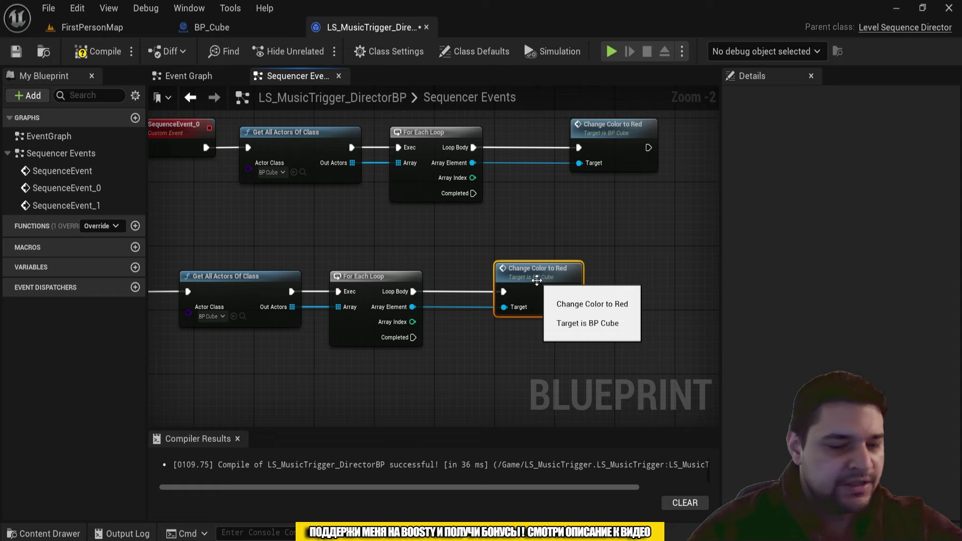
key(Delete)
drag(412, 307, 529, 307)
text(Cha)
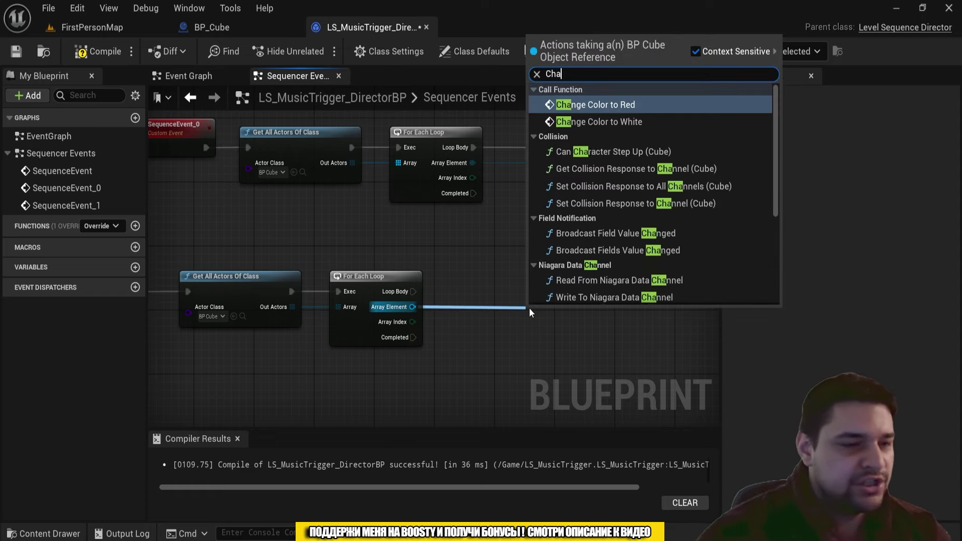
text(nge col)
key(Down)
key(Return)
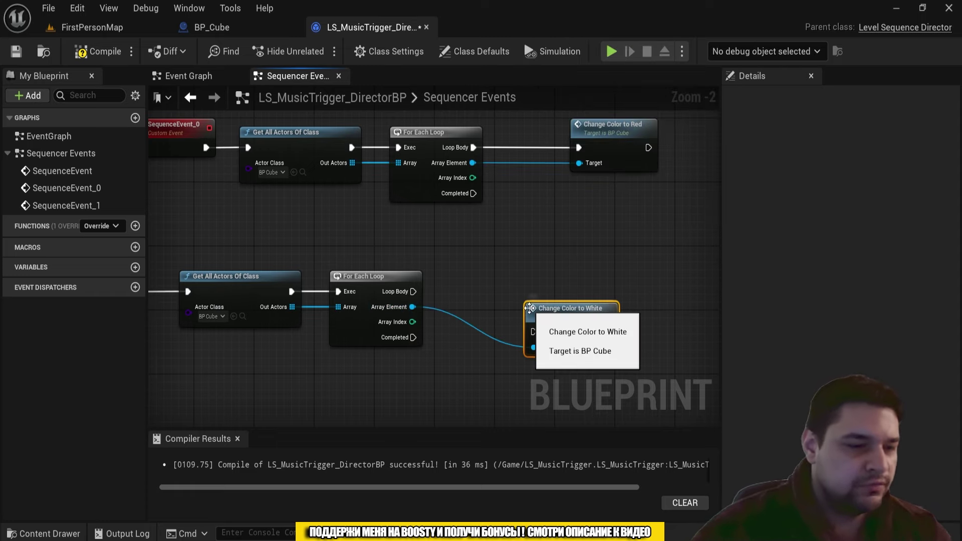
scroll(493, 284, up, 1)
drag(393, 289, 525, 289)
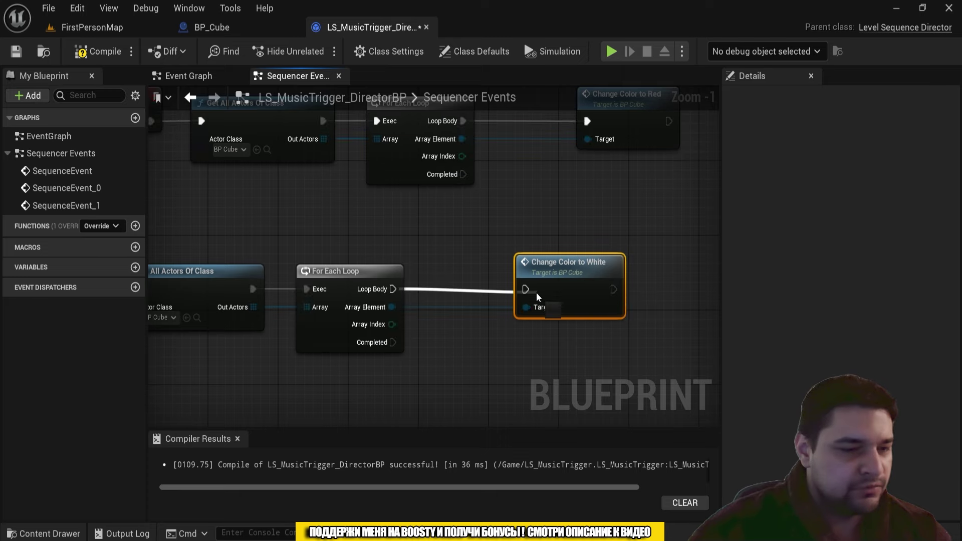
click(81, 51)
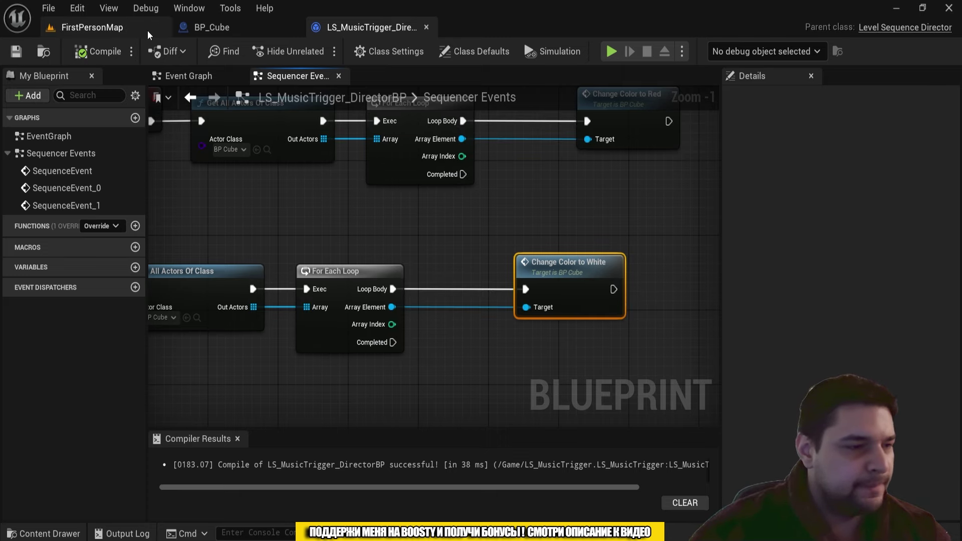
Step: Move the white-colour track above EventJump, paste extra keys, and test-play the cubes
click(87, 28)
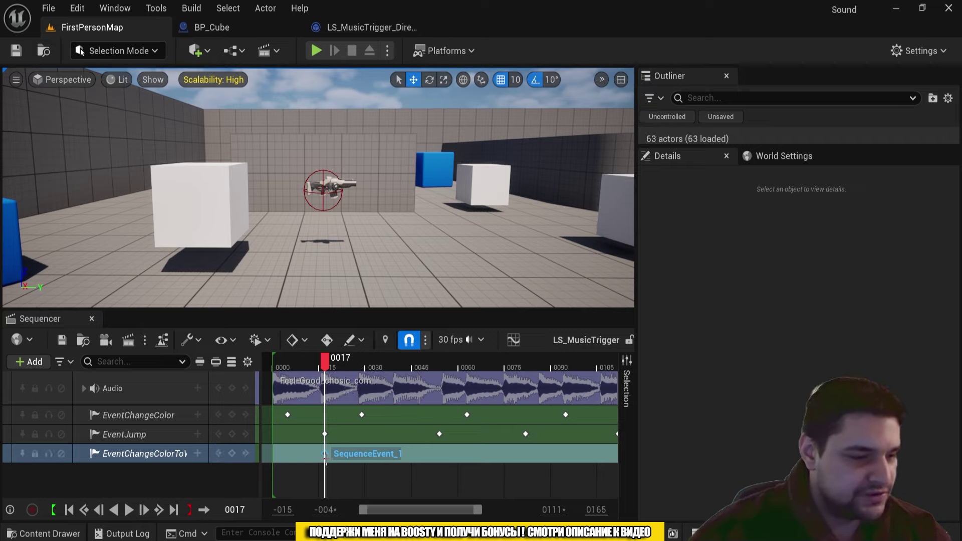
drag(325, 455, 324, 434)
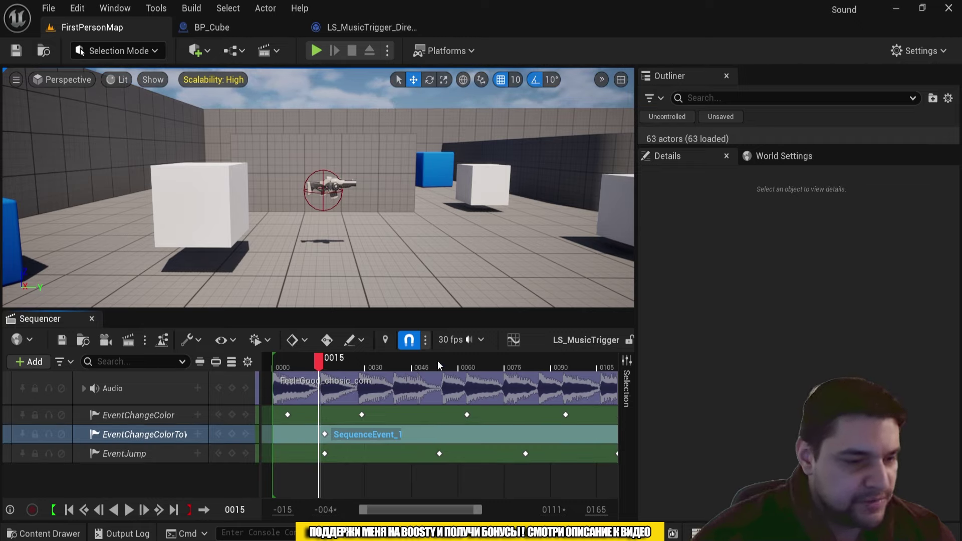
key(ctrl+v)
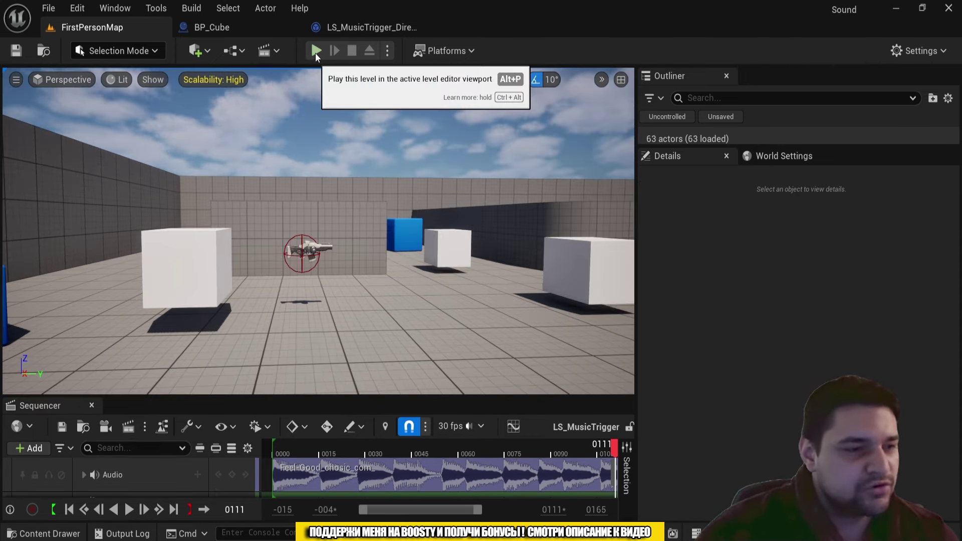
click(315, 56)
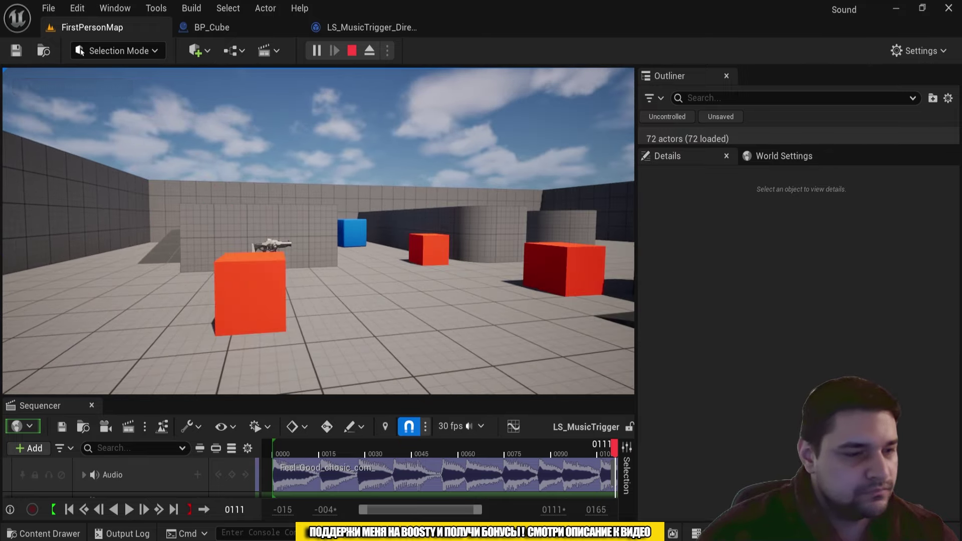
key(shift+F1)
key(Escape)
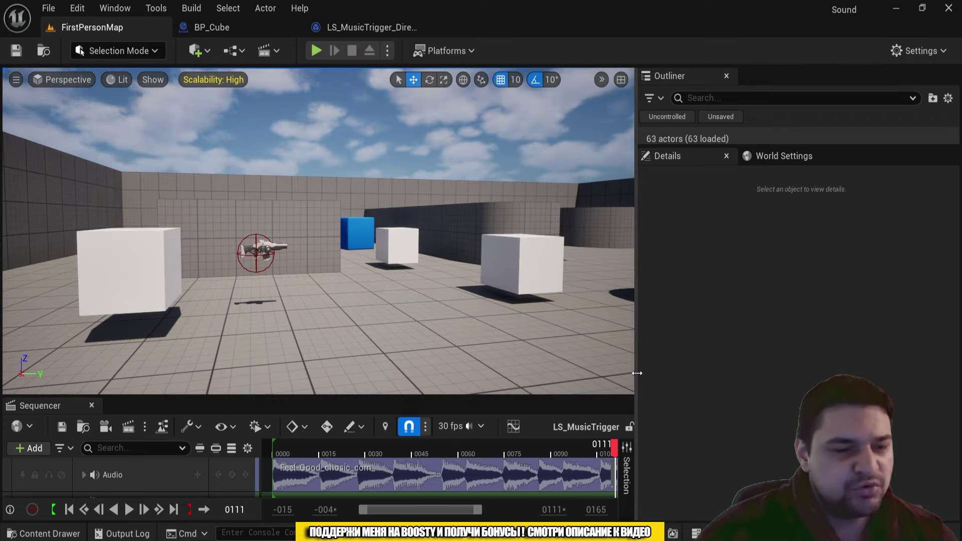
Step: Widen the level viewport past the Outliner and shrink the Sequencer track list to enlarge the timeline
drag(636, 385, 692, 386)
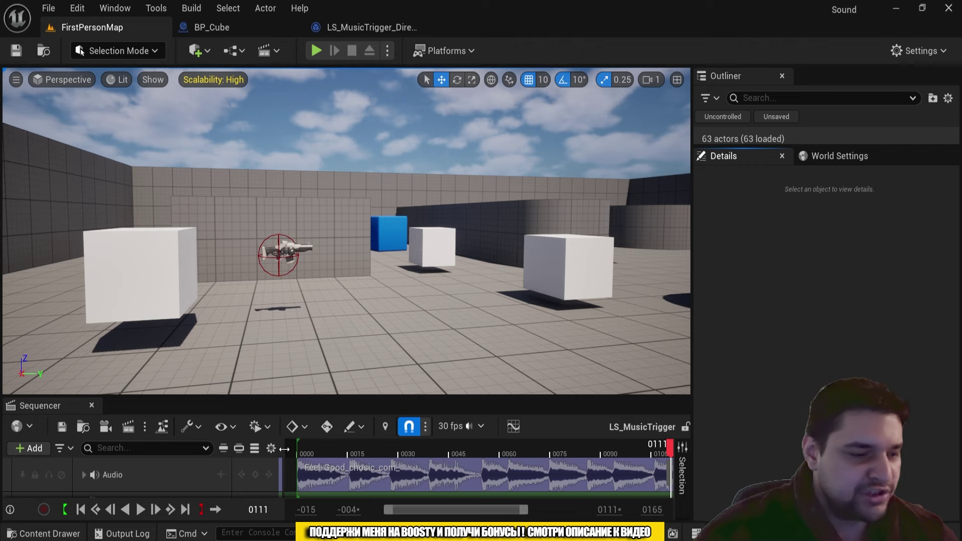
drag(284, 449, 186, 450)
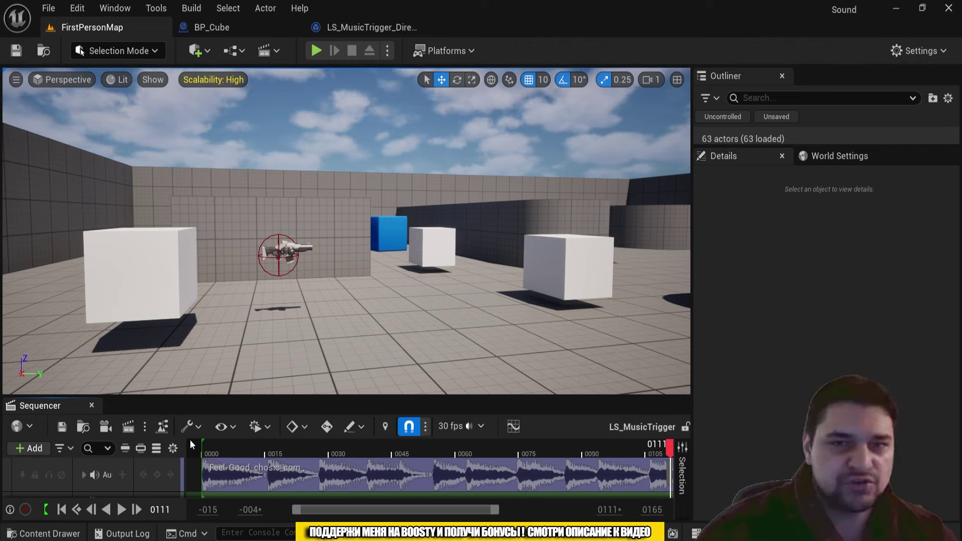